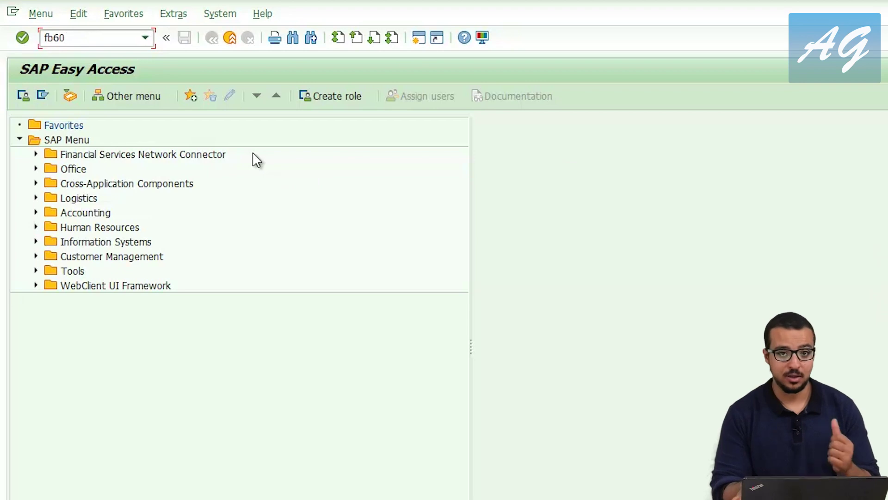
- Open vendor invoice entry with transaction FB60 and confirm company code 1010
key("Return")
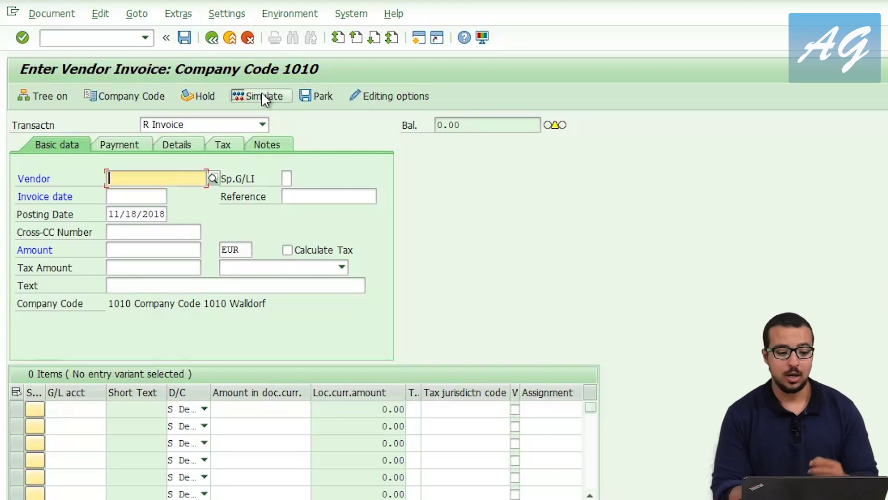
left_click(124, 95)
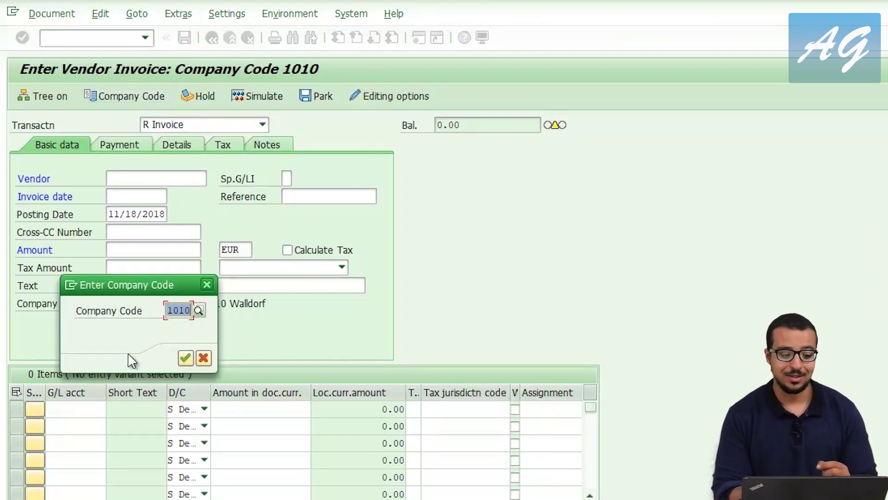
left_click(186, 359)
- Select the vendor Inlandslieferant DE for the invoice, using its previously entered vendor number
left_click(155, 178)
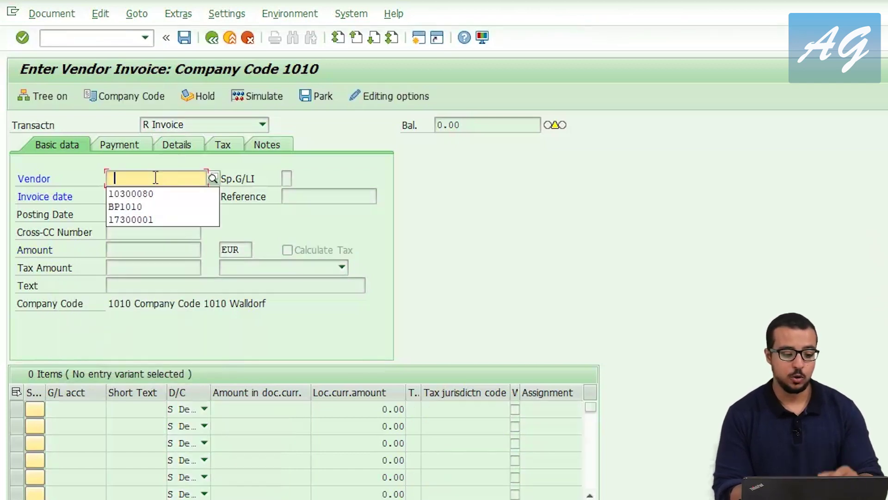
left_click(156, 191)
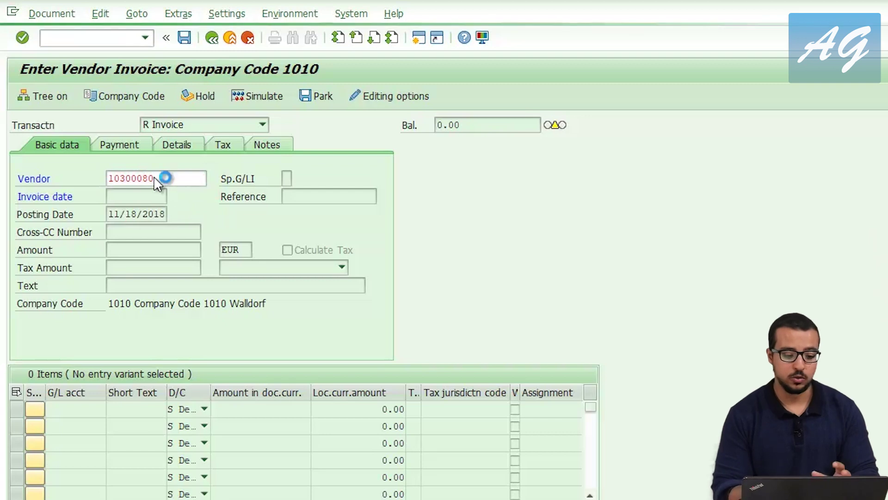
key("Return")
- Set the invoice date to 11/18/2018 and the reference to "Vendor Invoice#", and confirm the header entries
left_click(139, 198)
key("Down")
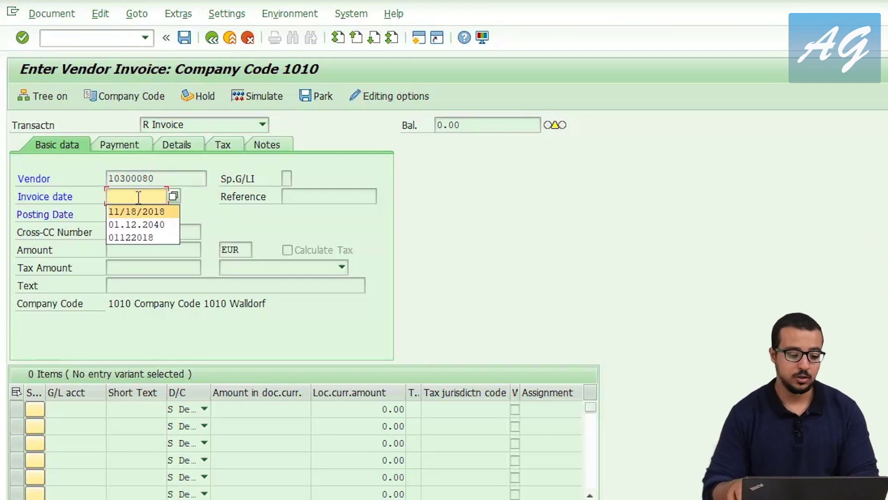
key("Return")
key("Return")
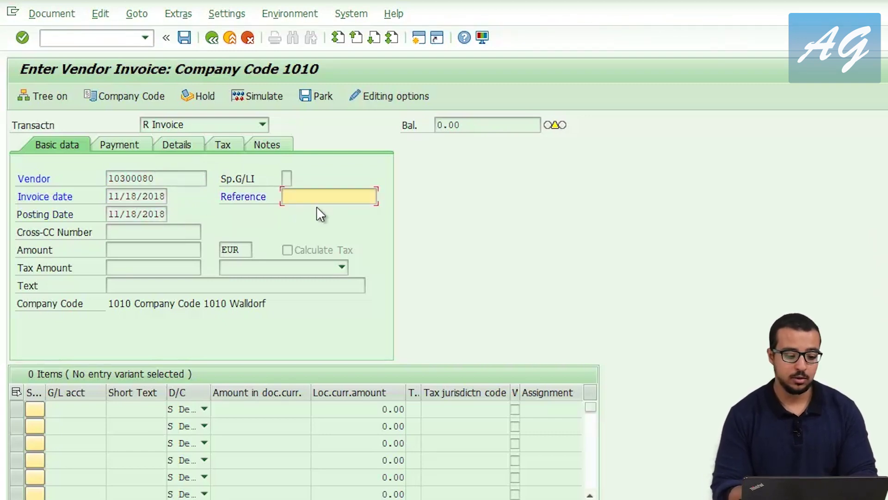
left_click(327, 198)
left_click(332, 208)
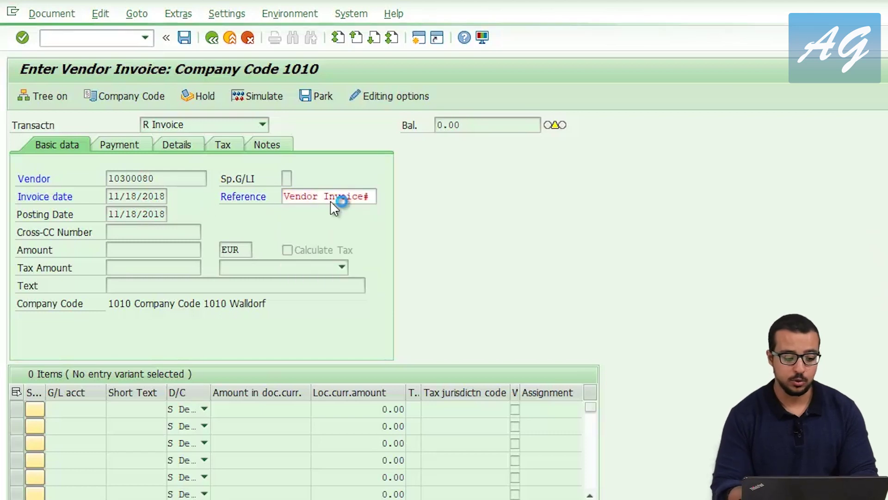
key("Return")
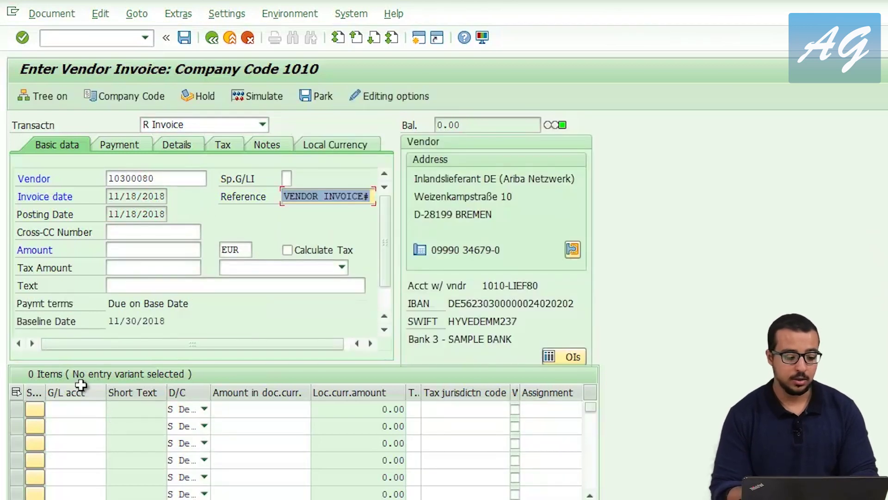
- Set the invoice amount in the basic data to 1100 EUR
left_click(73, 409)
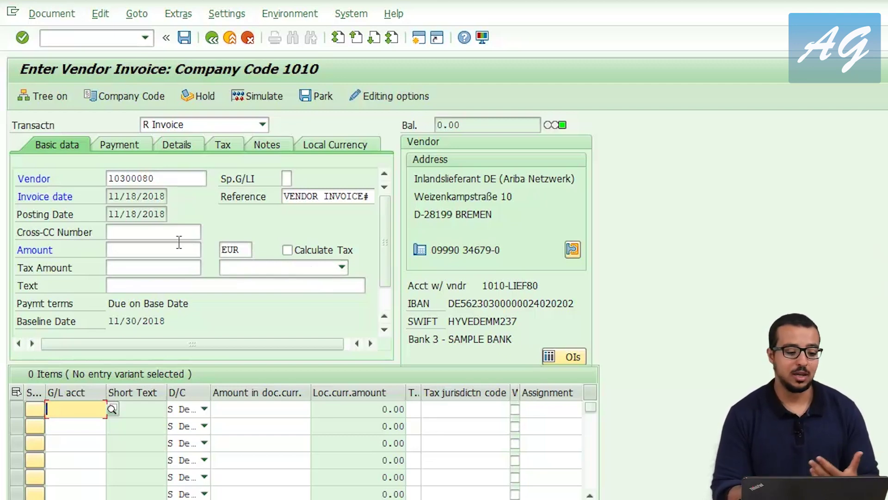
left_click(153, 250)
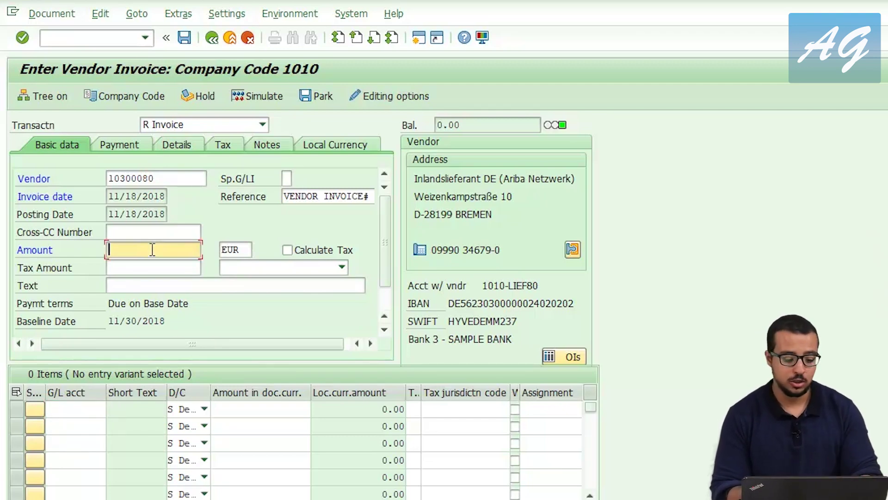
type("1100")
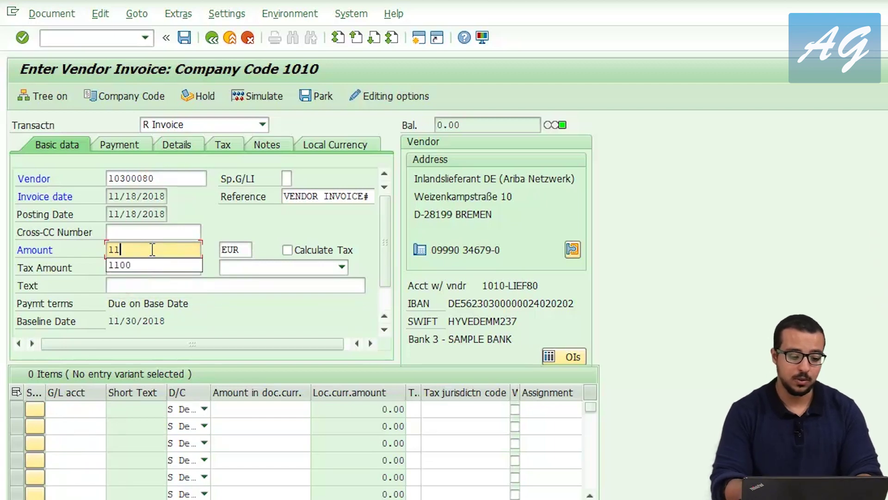
- Assign tax code V2 (10% Input Tax Domestic) to the invoice and turn on automatic tax calculation
left_click(308, 268)
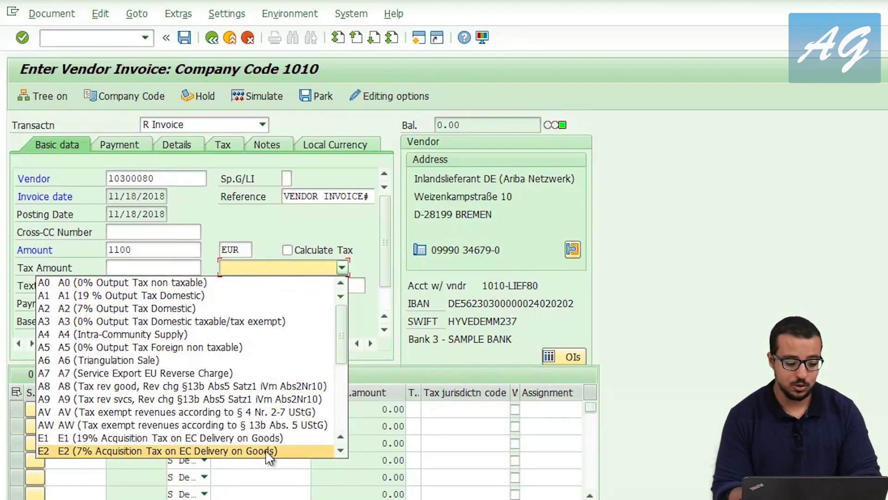
left_click_drag(346, 325, 353, 413)
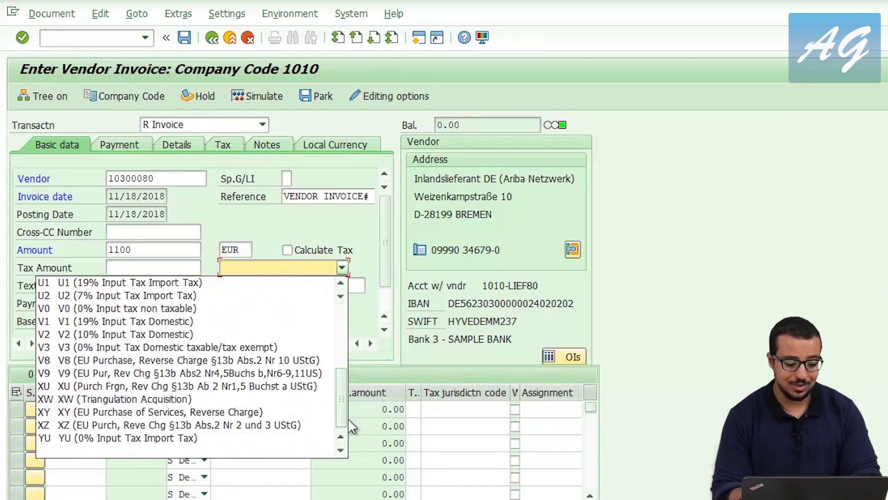
left_click(144, 335)
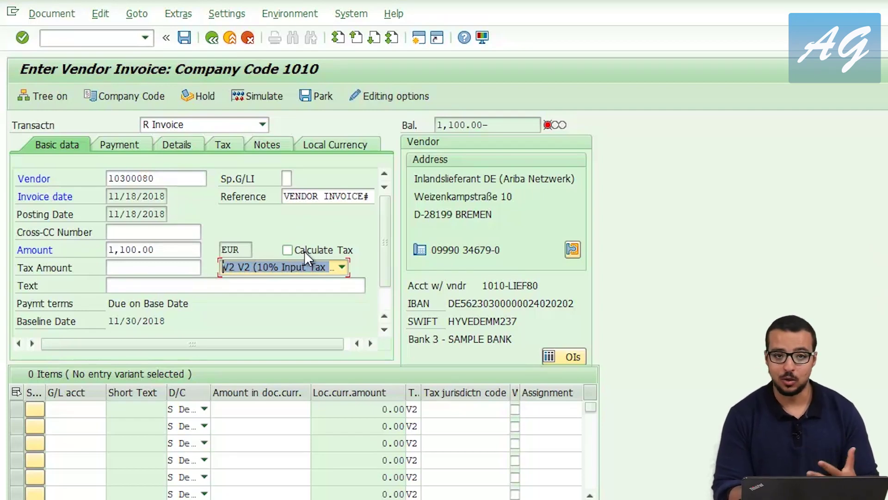
left_click(145, 273)
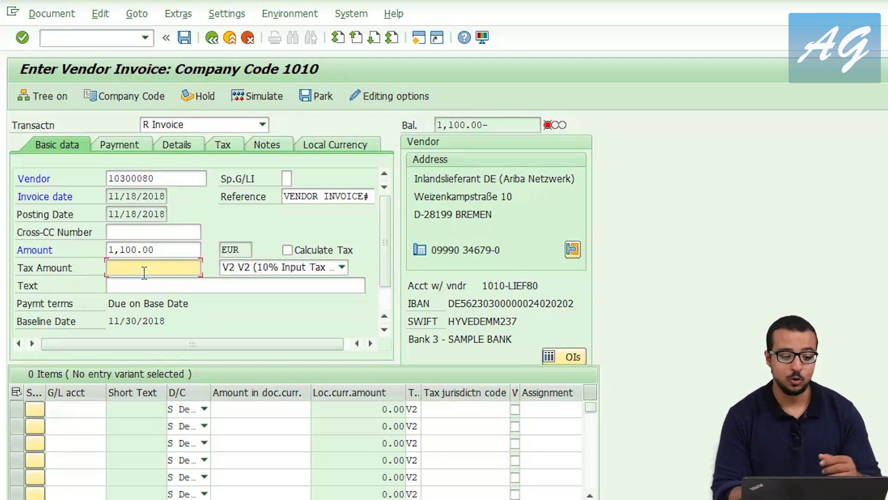
left_click(287, 250)
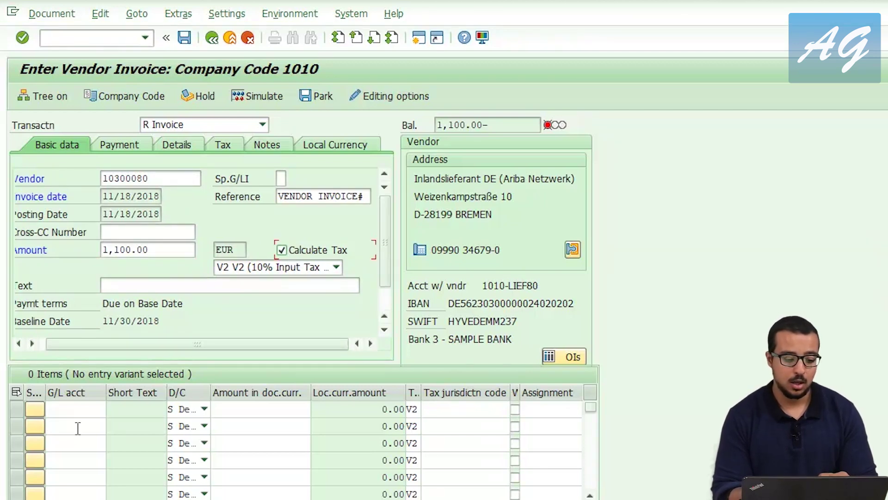
- Enter a debit line item on G/L account 66000000 with an amount of 1100 in document currency
left_click(78, 408)
type("6")
key("Down")
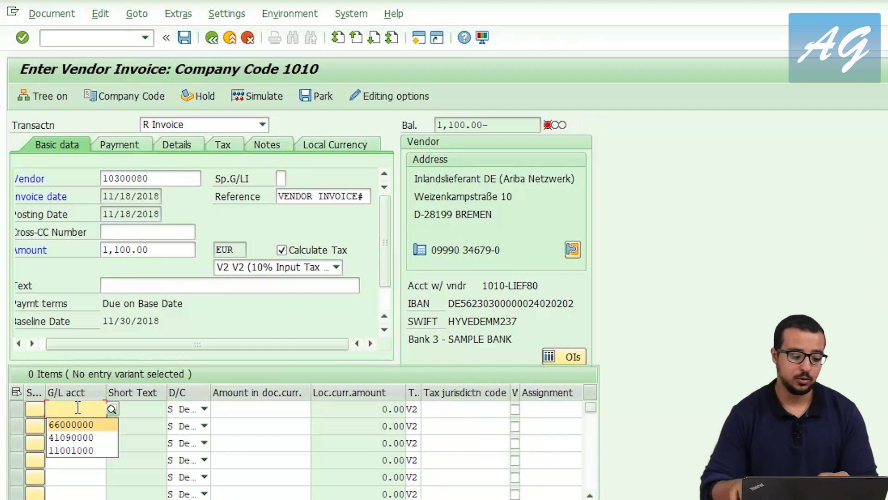
key("Return")
key("Tab")
key("Tab")
type("1100")
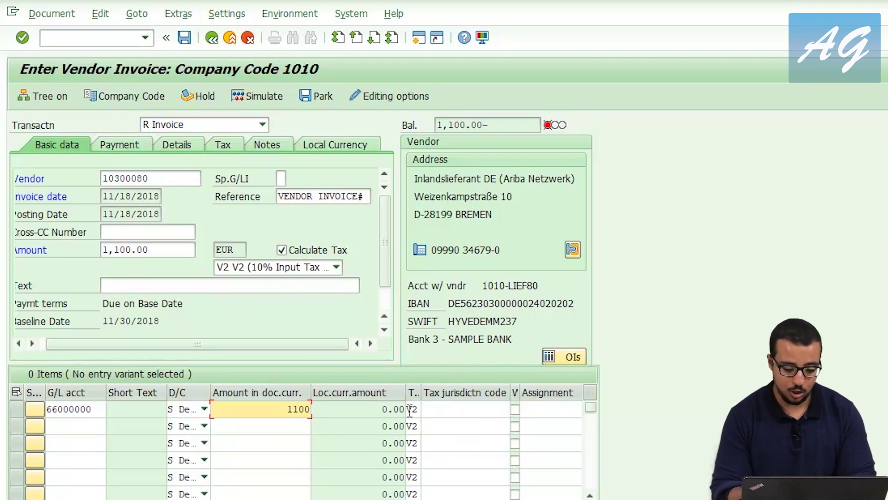
key("Tab")
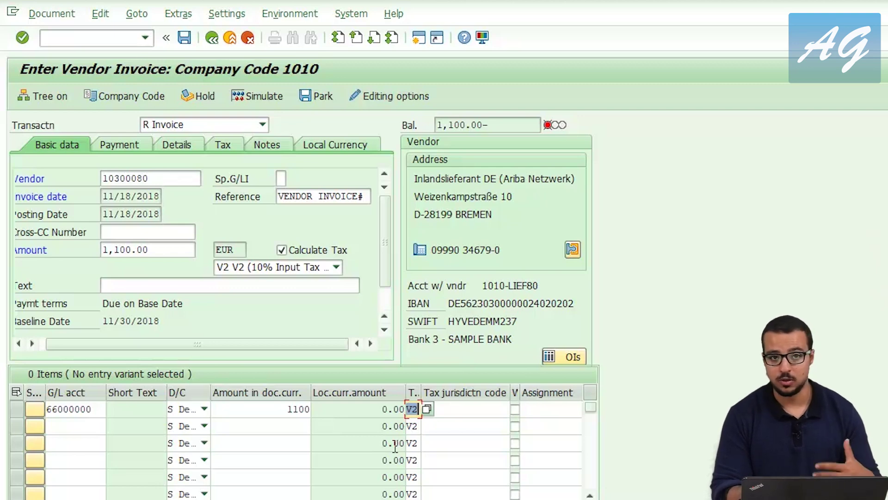
- Assign cost center 10101101 to the G/L line item and confirm the entry
left_click(415, 426)
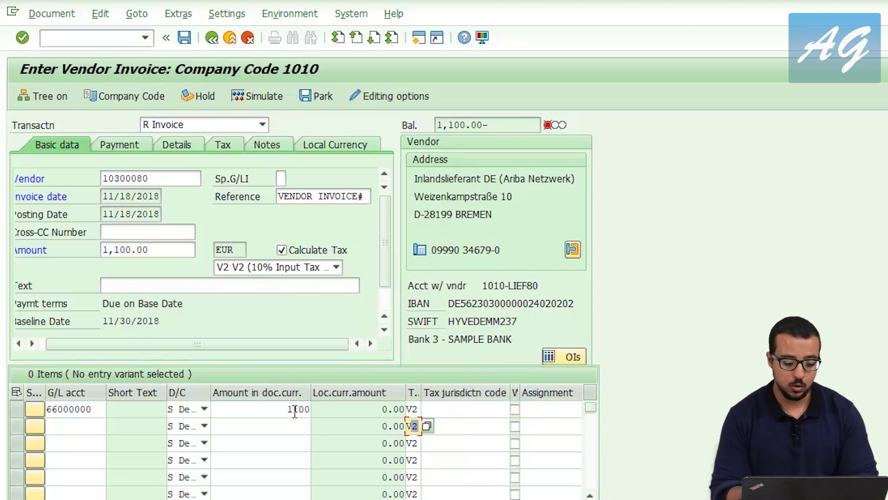
scroll(446, 444, "right", 5)
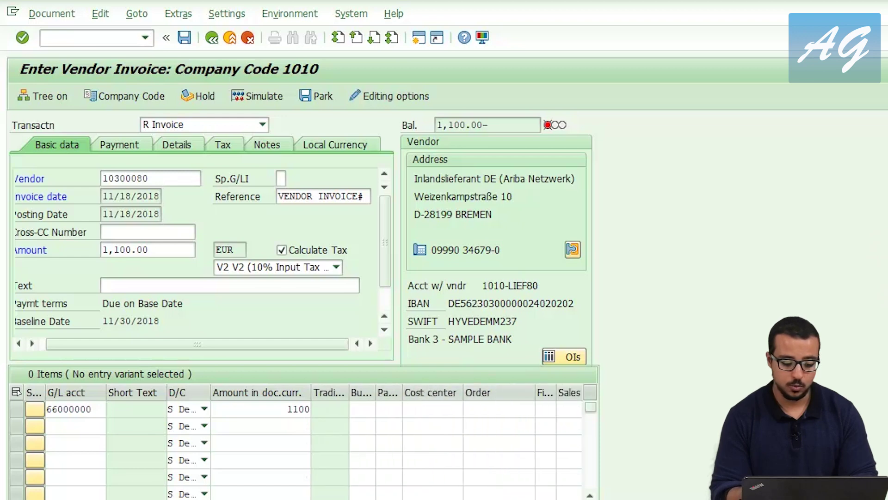
left_click(451, 410)
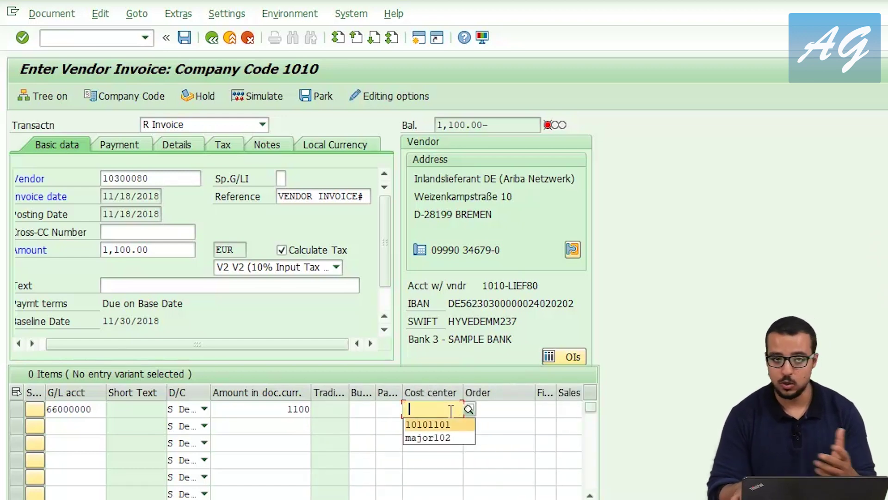
key("Return")
key("Return")
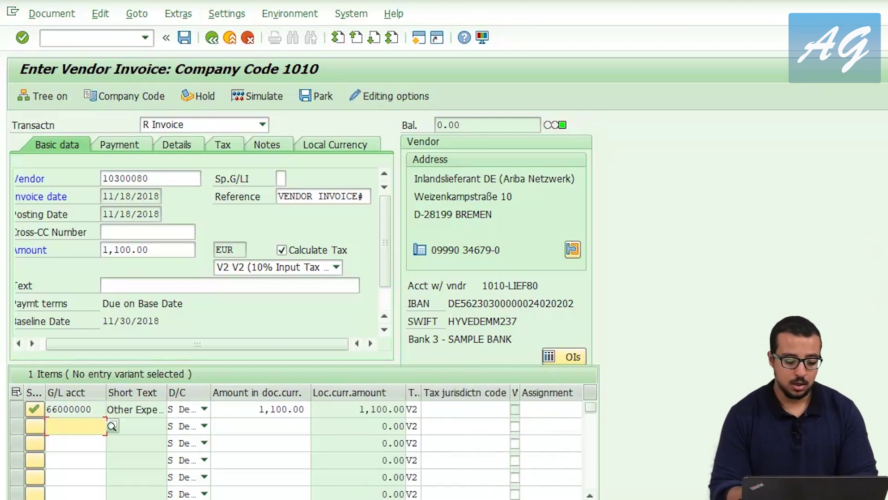
- Simulate the vendor invoice and post the document
left_click(257, 99)
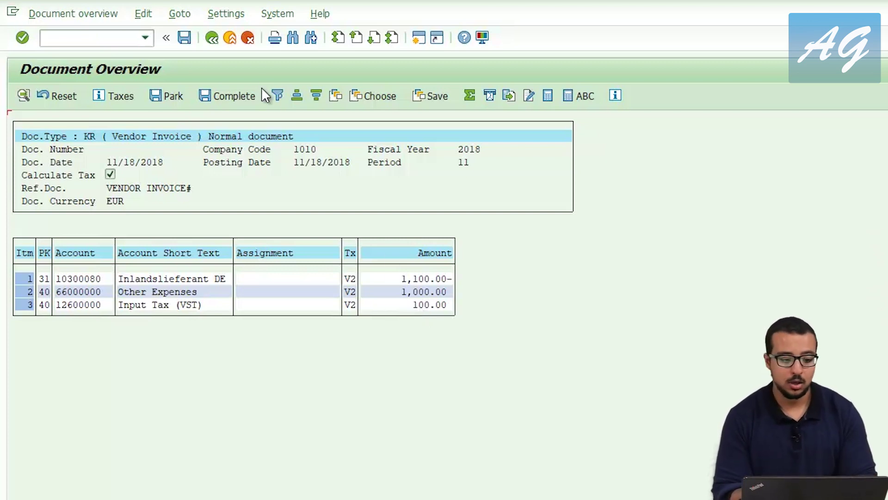
left_click(189, 36)
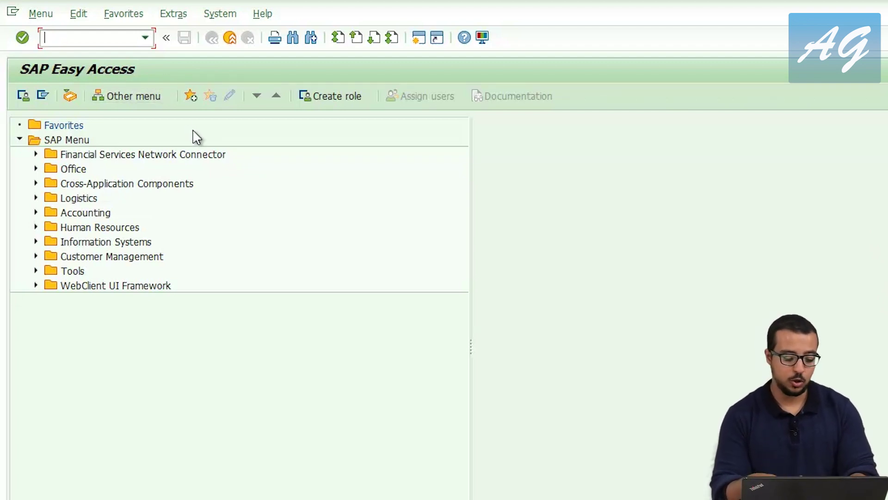
- Open the G/L Account Line Item Browser with transaction FBL3H
type("FBL")
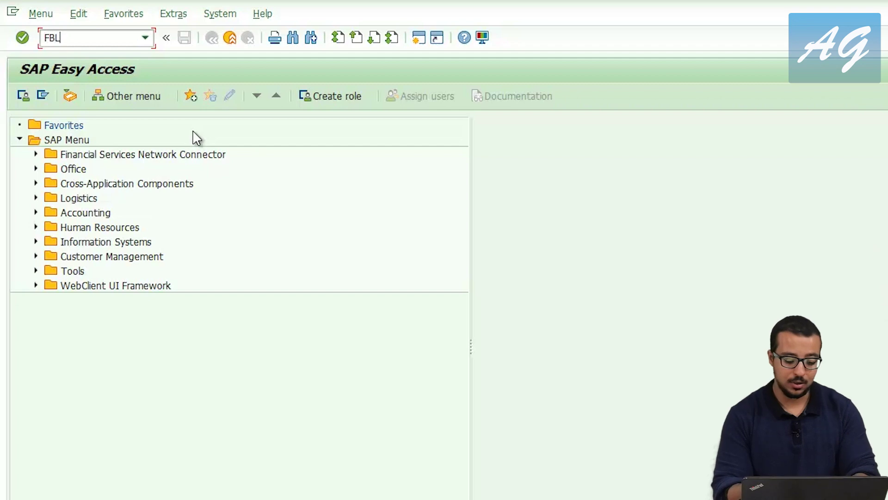
type("3H")
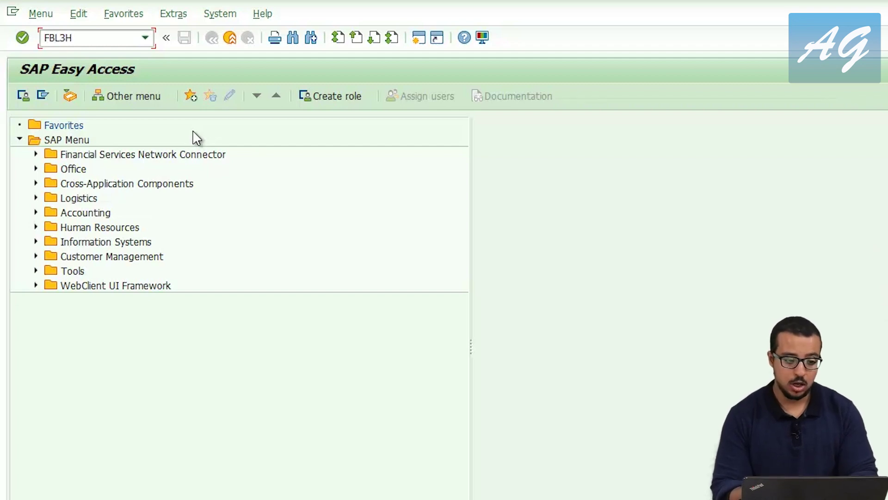
left_click_drag(67, 38, 84, 42)
left_click(84, 41)
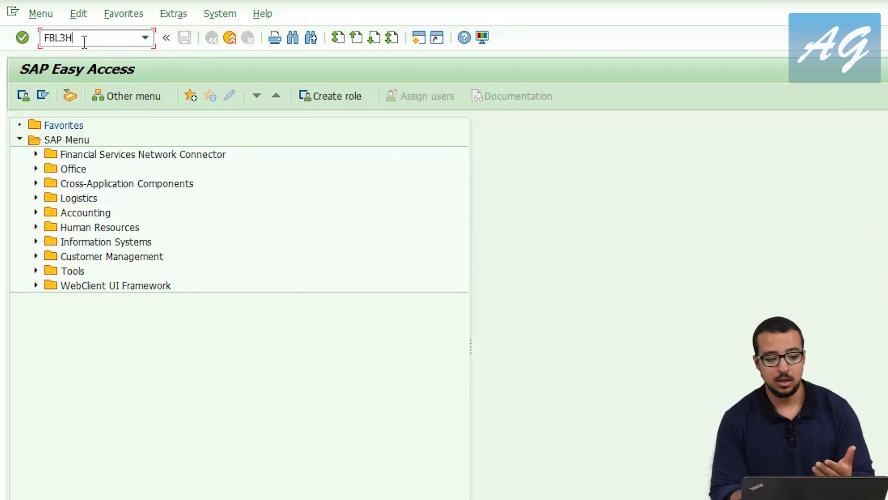
key("BackSpace")
type("N")
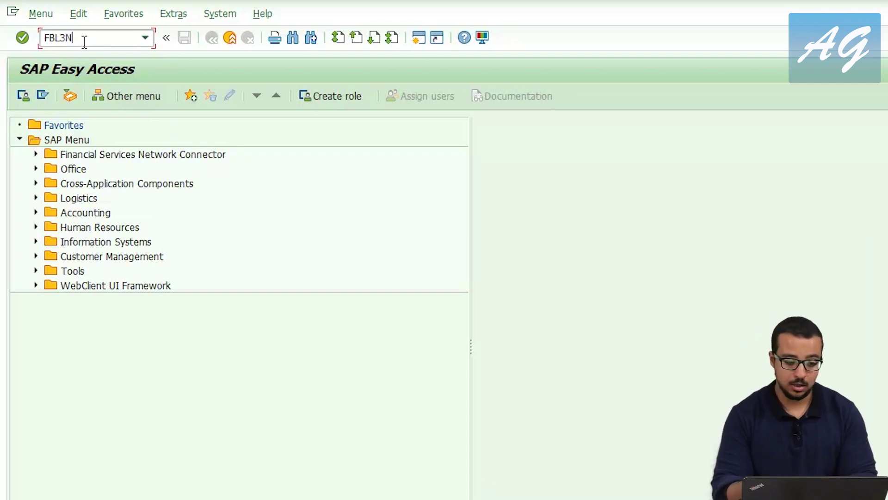
key("BackSpace")
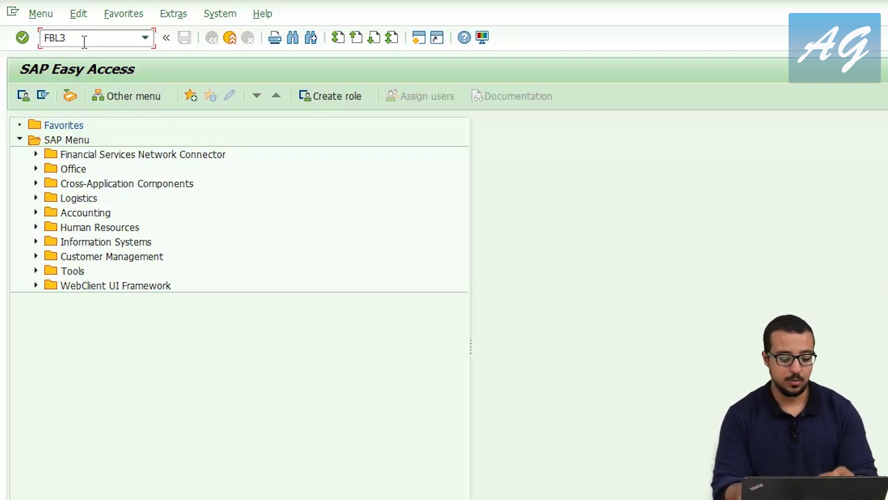
type("H")
key("Return")
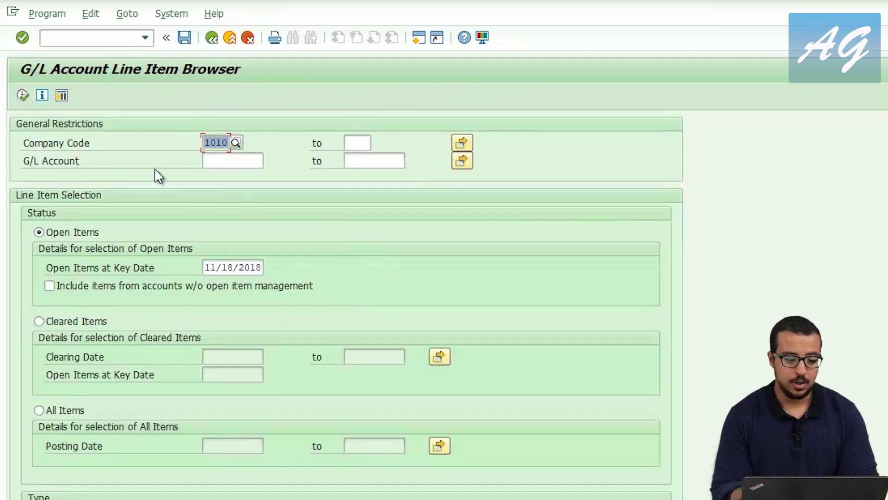
- Restrict the G/L account selection to the single values 22000000 and 12600000
left_click(219, 159)
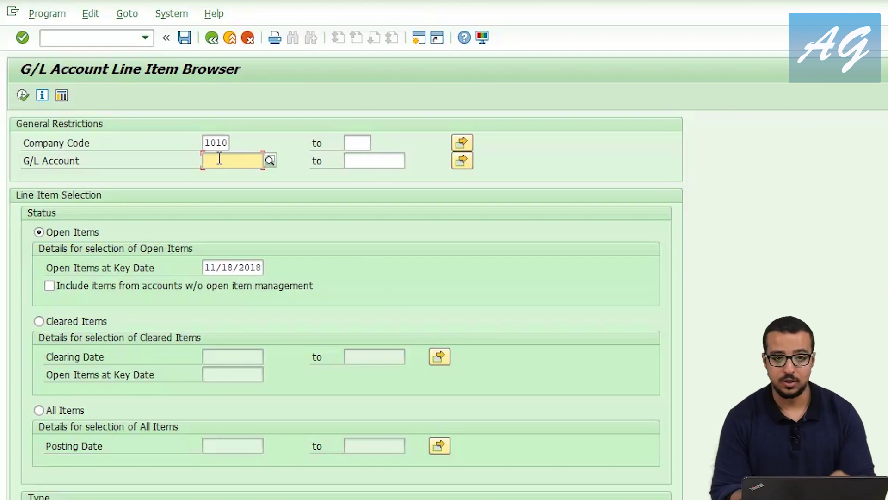
left_click(462, 162)
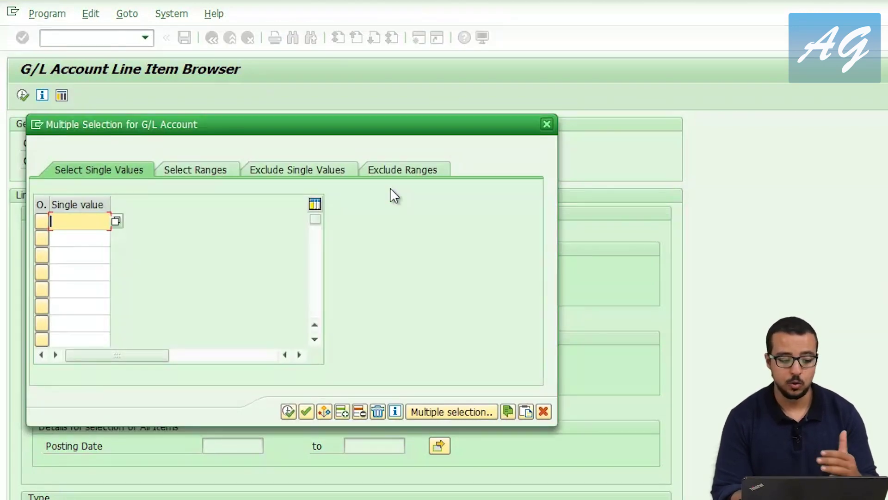
key("Down")
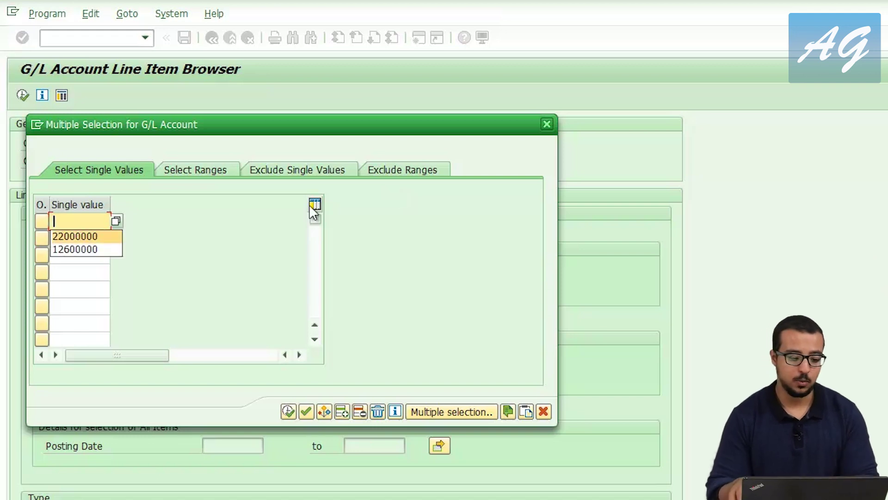
key("Down")
key("Return")
key("Return")
key("Down")
key("Down")
key("Return")
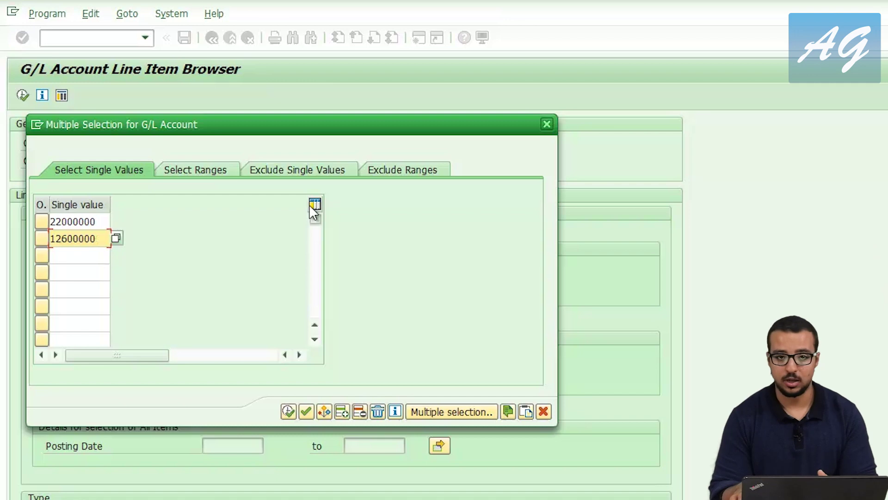
key("Return")
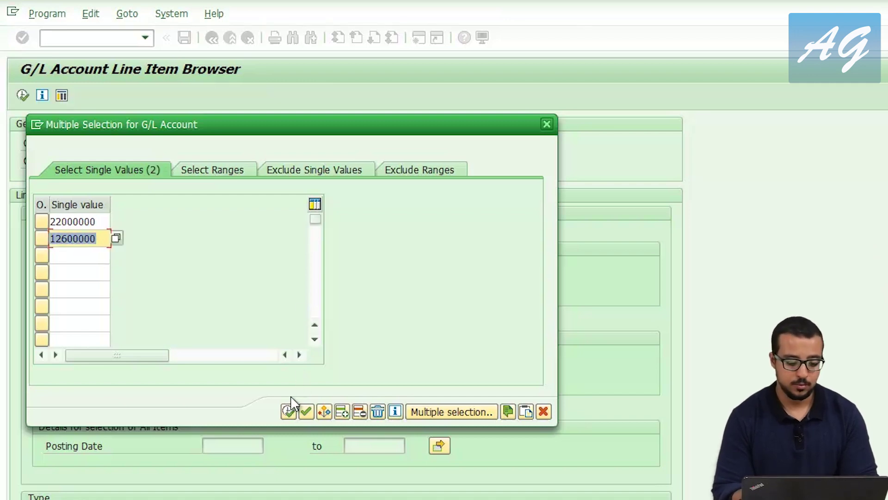
left_click(288, 412)
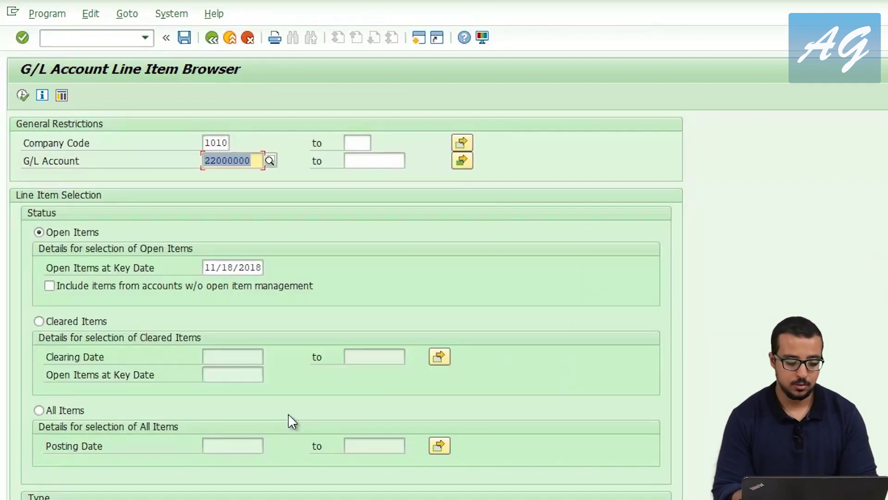
- Run the line item report for all items and check the subtotal for tax type V
left_click(48, 410)
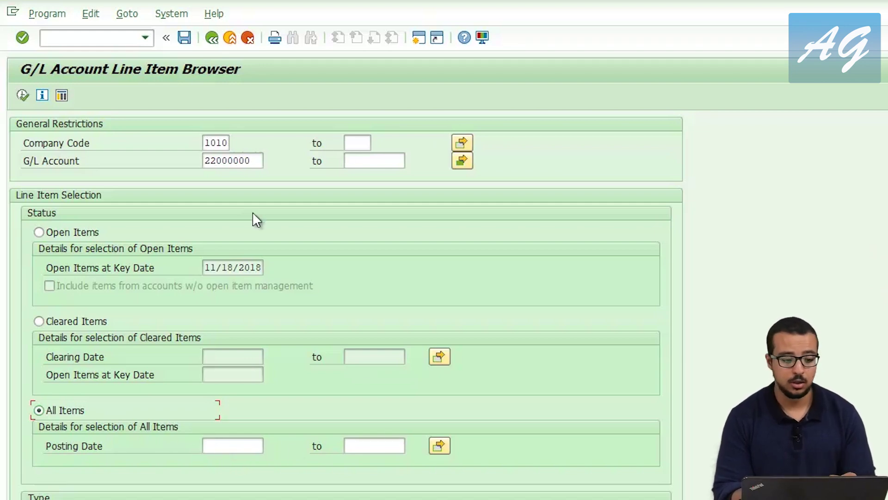
left_click(22, 95)
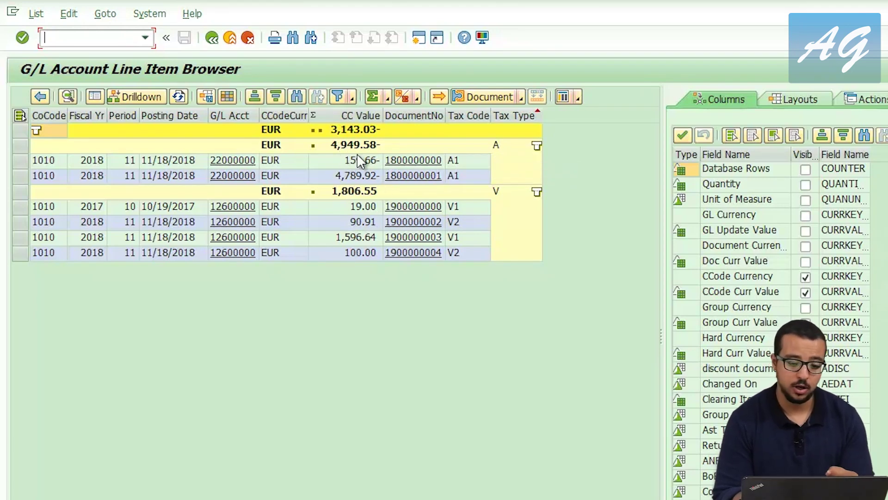
left_click(501, 193)
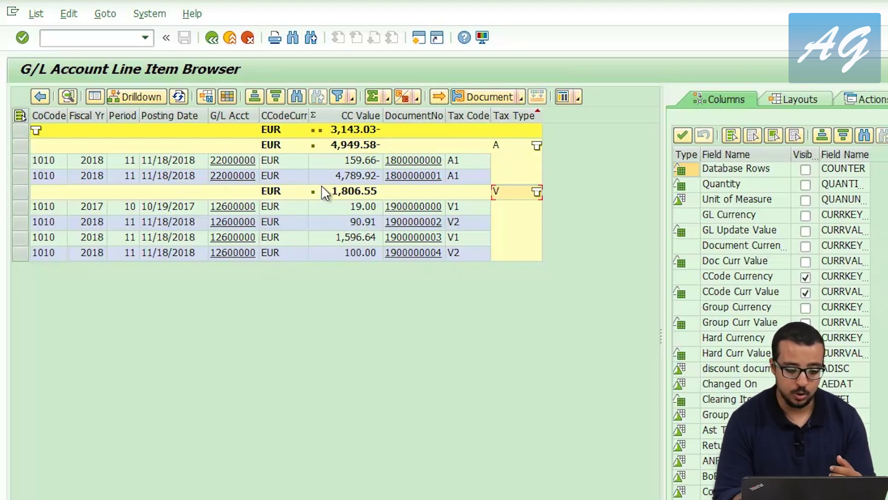
- Display the first document with tax code V2, examine its input tax line, and return to the line item list
left_click(422, 222)
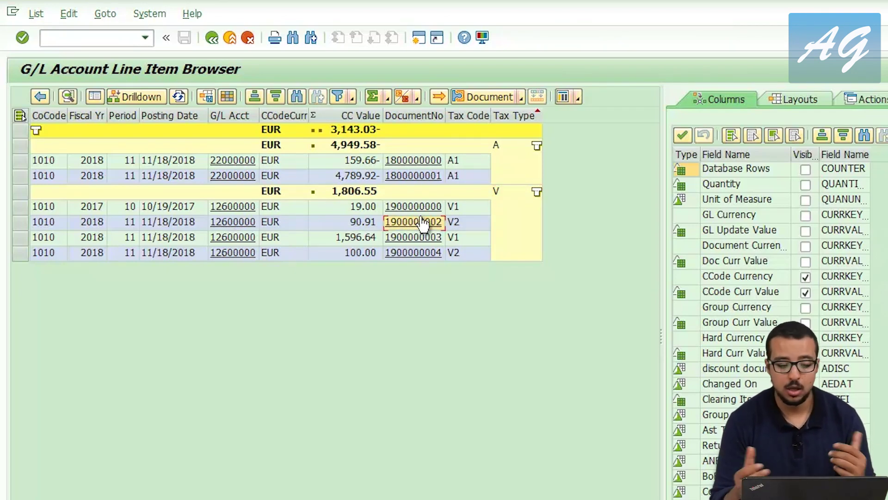
left_click(423, 222)
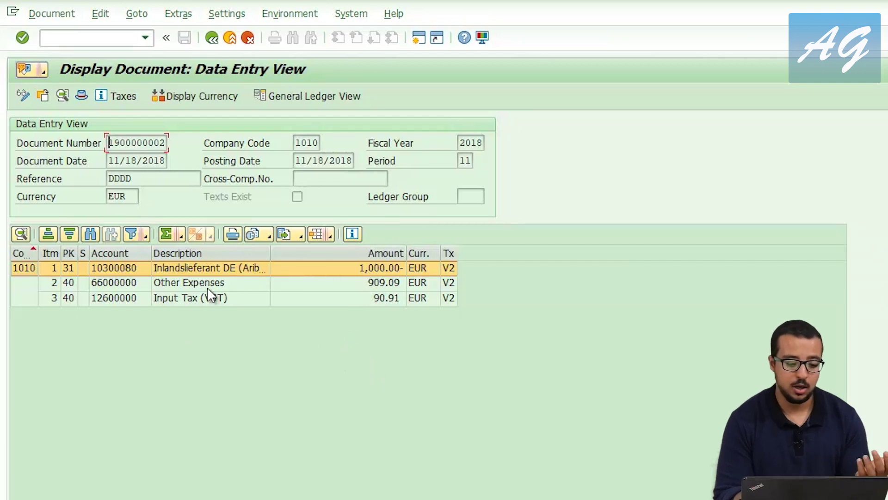
left_click(351, 298)
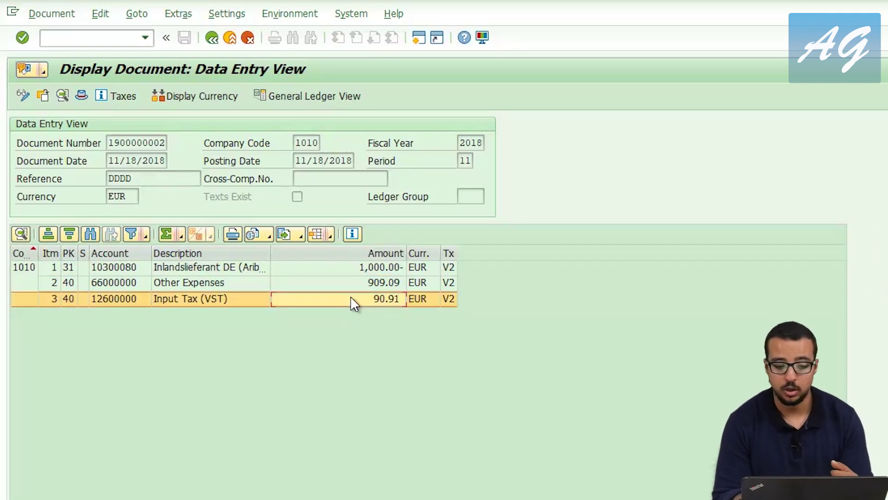
left_click(212, 37)
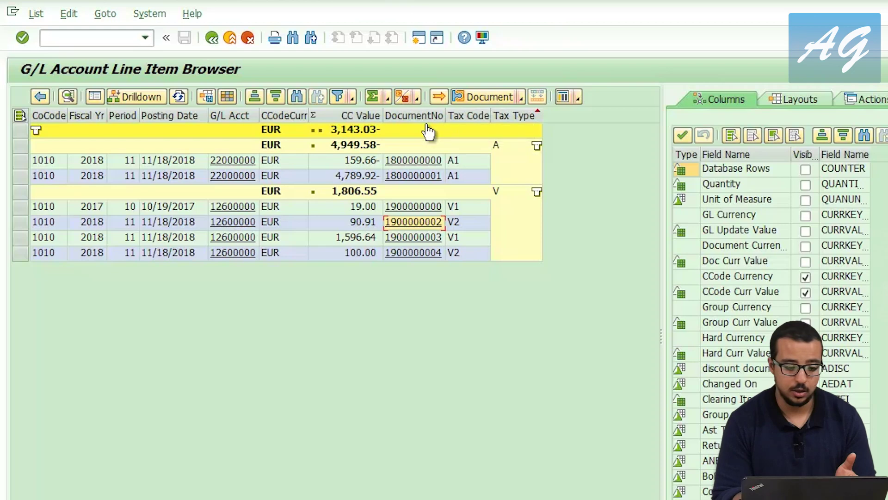
- Export the G/L line item list to a spreadsheet
left_click(441, 95)
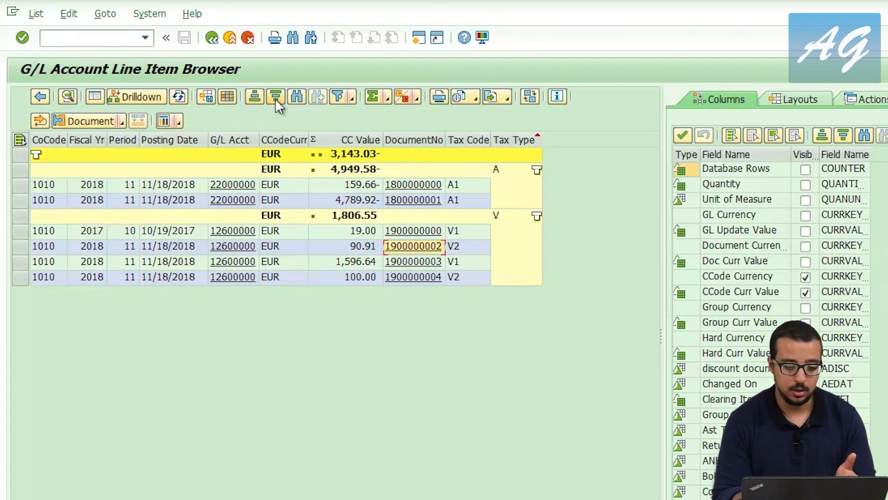
left_click(505, 98)
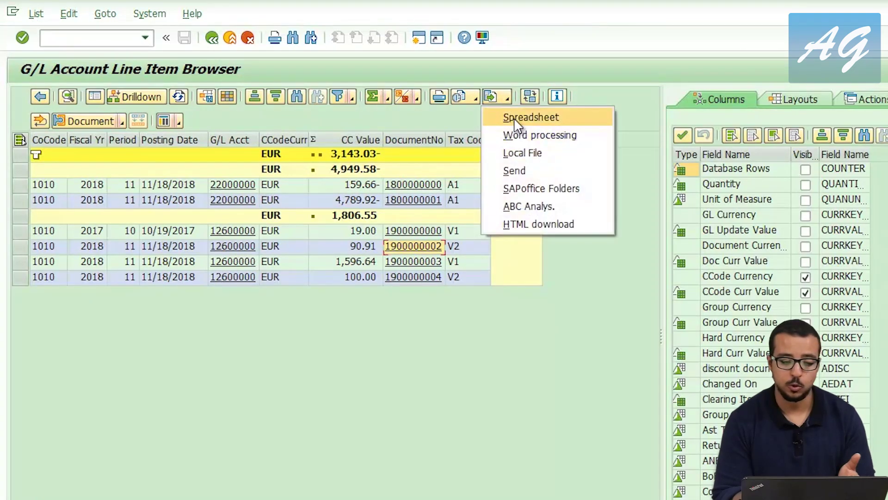
left_click(515, 118)
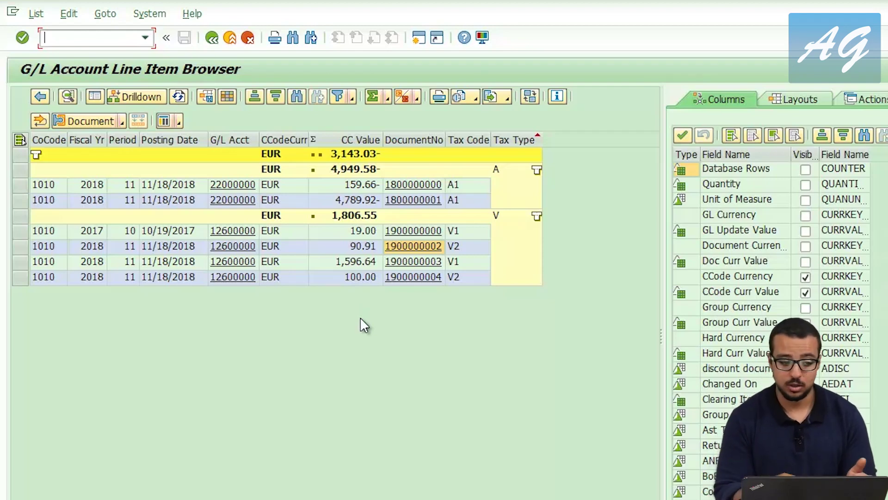
- Leave the line item list and open the SAP Reference IMG through transaction SPRO
left_click(230, 44)
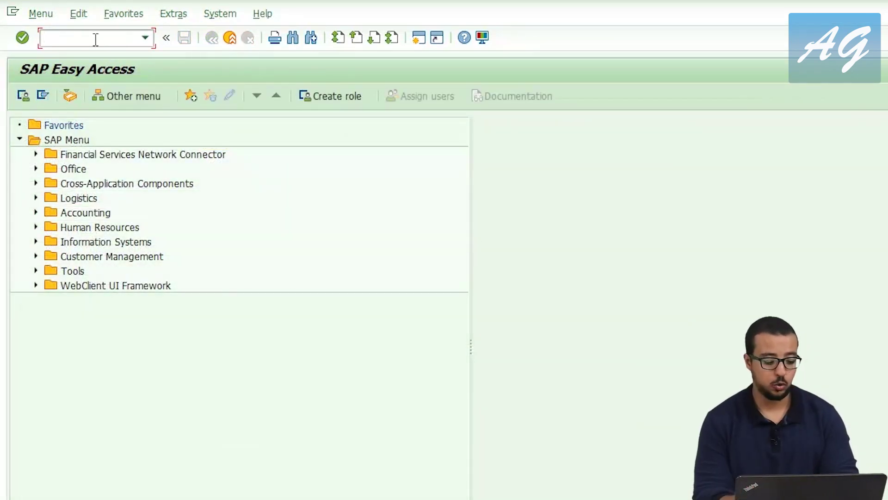
type("SPRO")
key("Return")
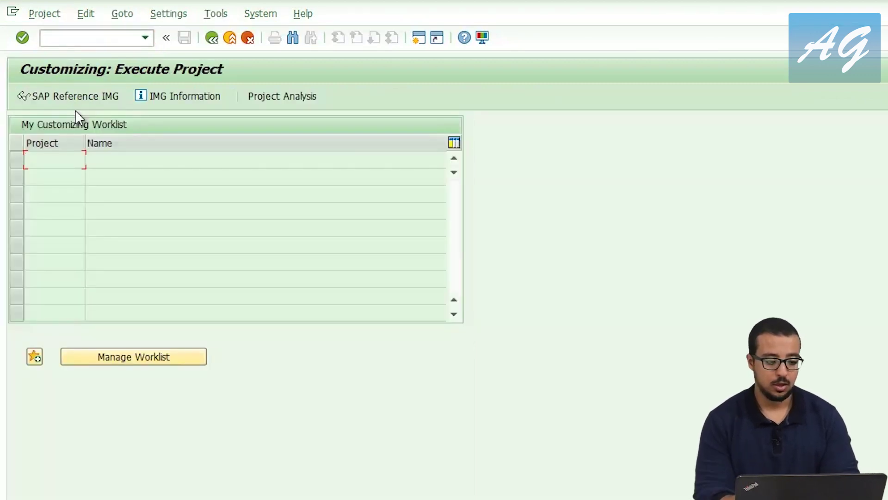
left_click(76, 99)
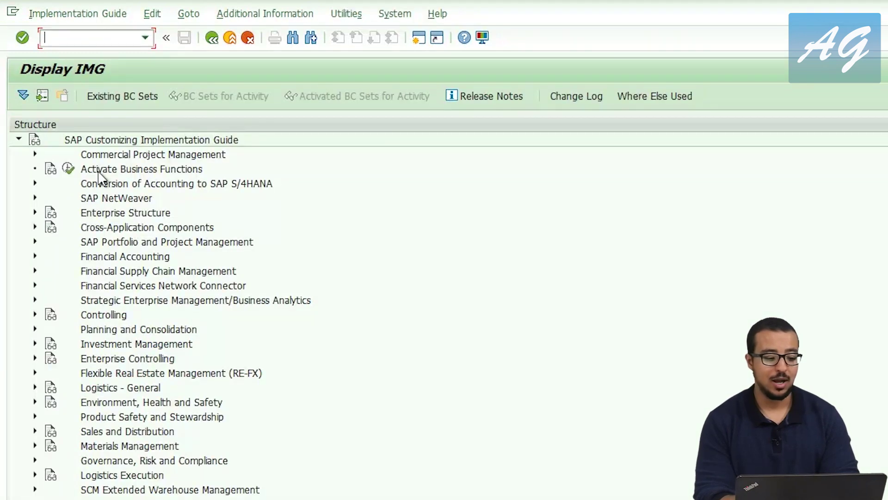
- Expand the IMG to Financial Accounting > Financial Accounting Global Settings > Tax on Sales/Purchases > Basic Settings
left_click(35, 256)
left_click(51, 271)
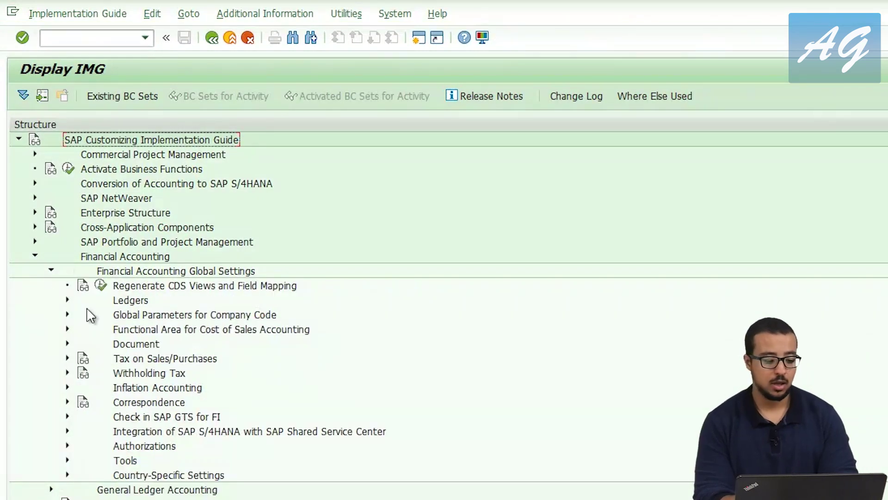
left_click(68, 358)
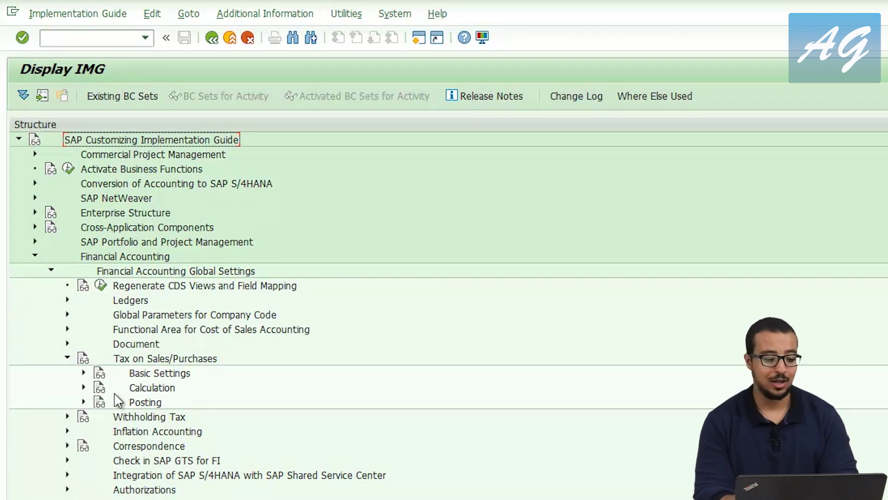
left_click(84, 373)
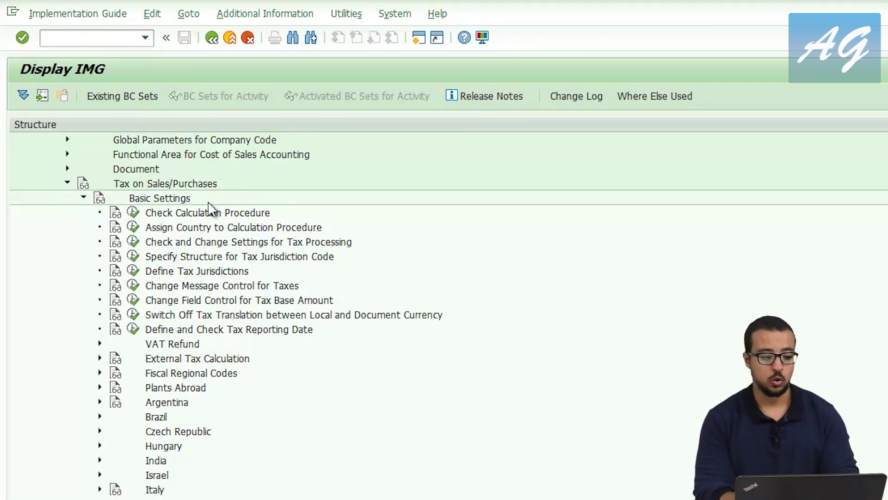
- Open the control data of procedure 0TXD, Sales Tax - Germany, via Define Procedures under Check Calculation Procedure
left_click(135, 215)
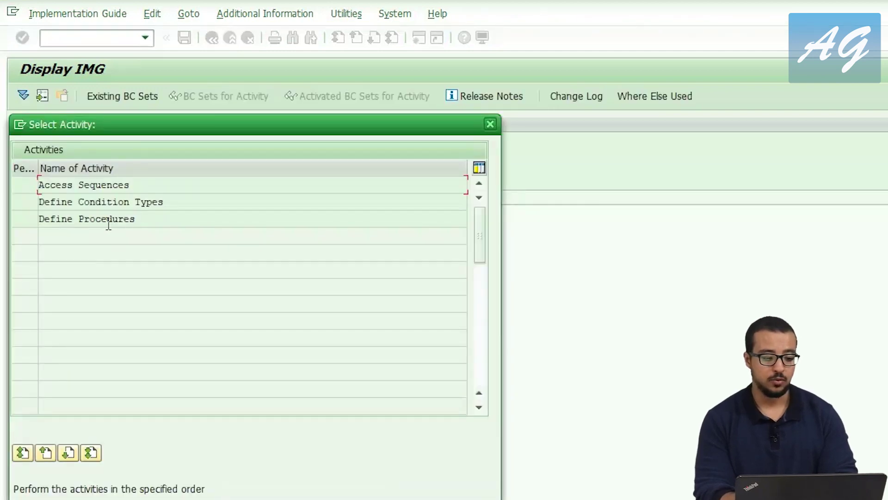
double_click(109, 219)
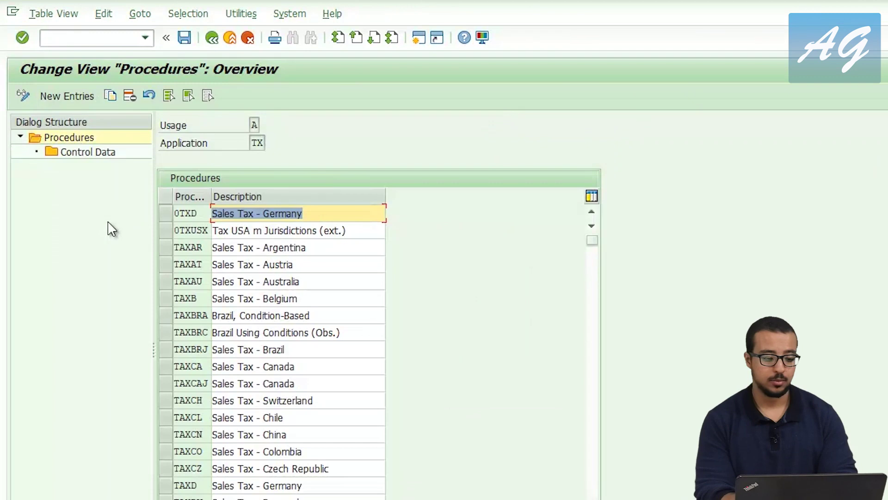
left_click(167, 217)
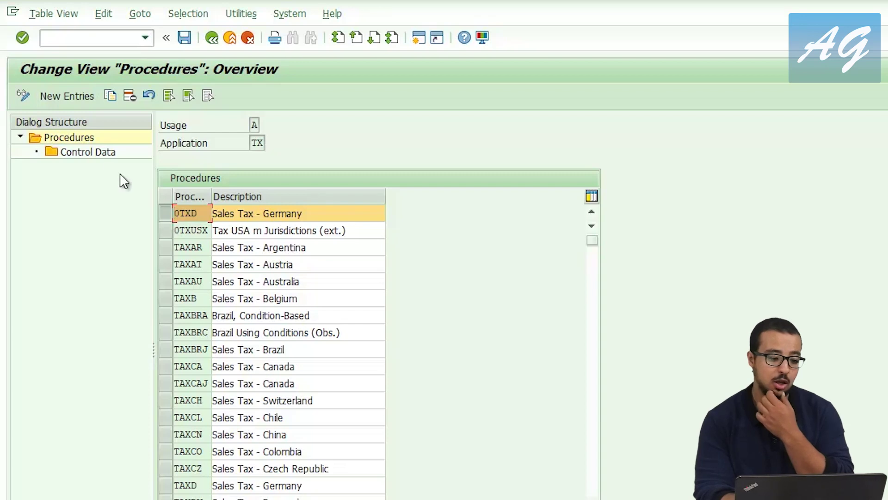
left_click(80, 153)
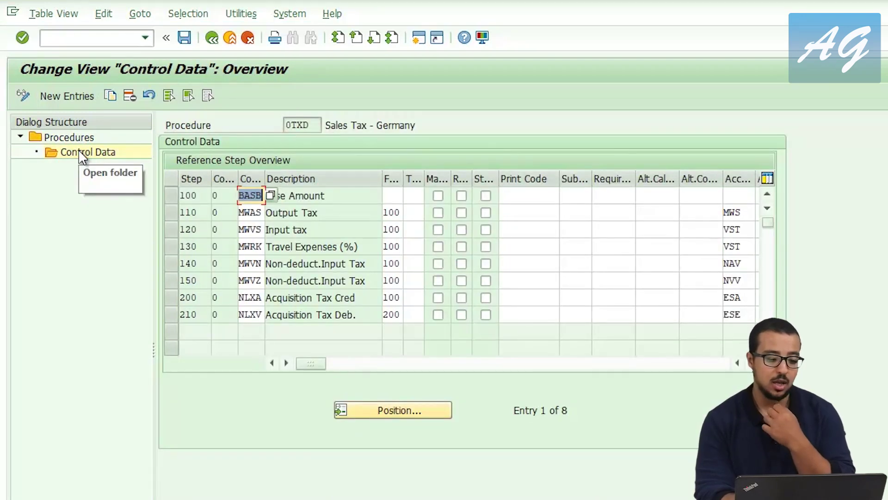
- Widen the From Step column and examine the reference steps of the base amount, output tax and input tax
left_click(385, 229)
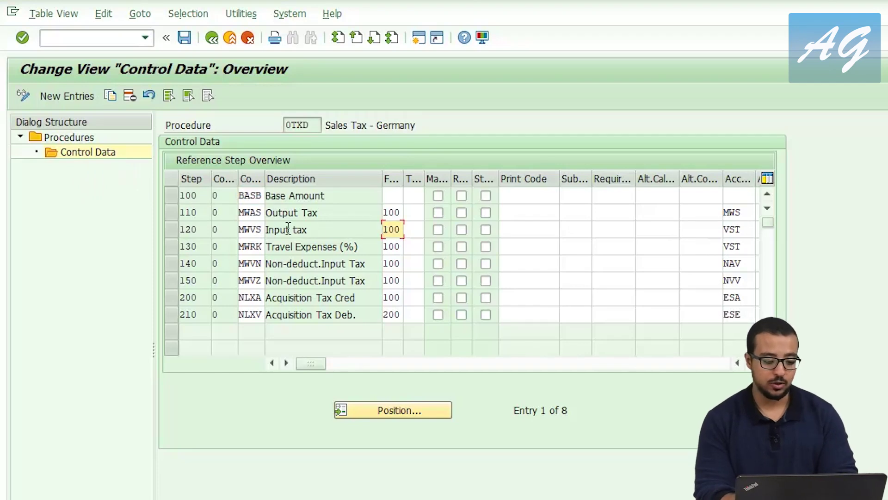
left_click_drag(315, 230, 143, 246)
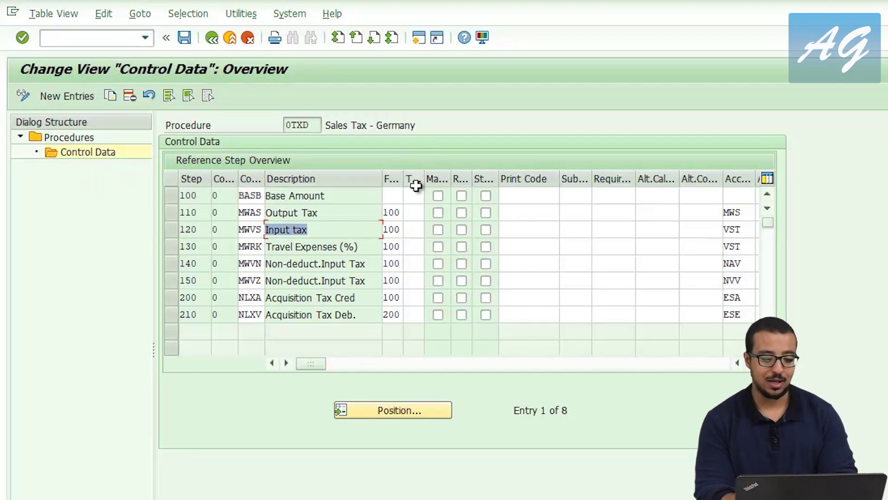
left_click_drag(434, 180, 436, 181)
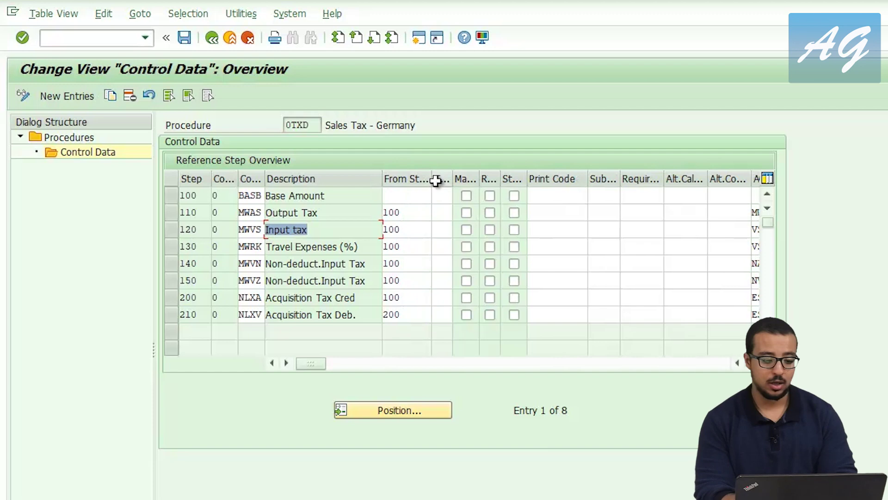
double_click(416, 216)
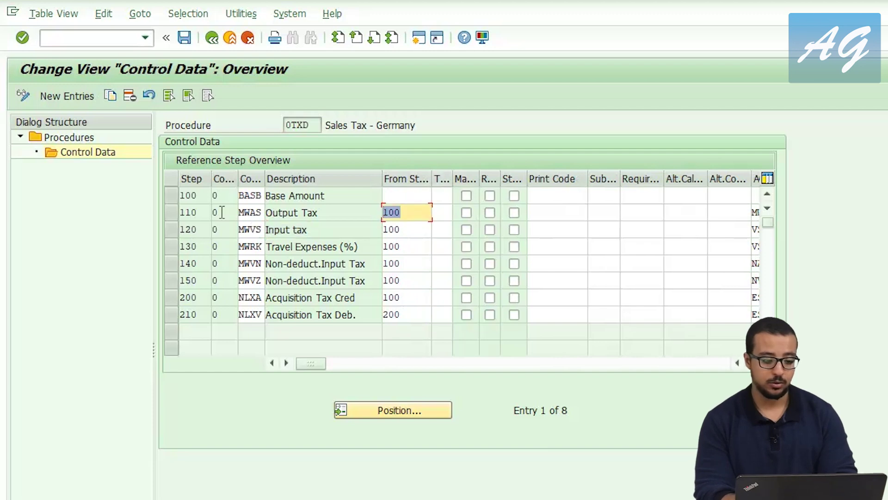
left_click_drag(328, 195, 219, 193)
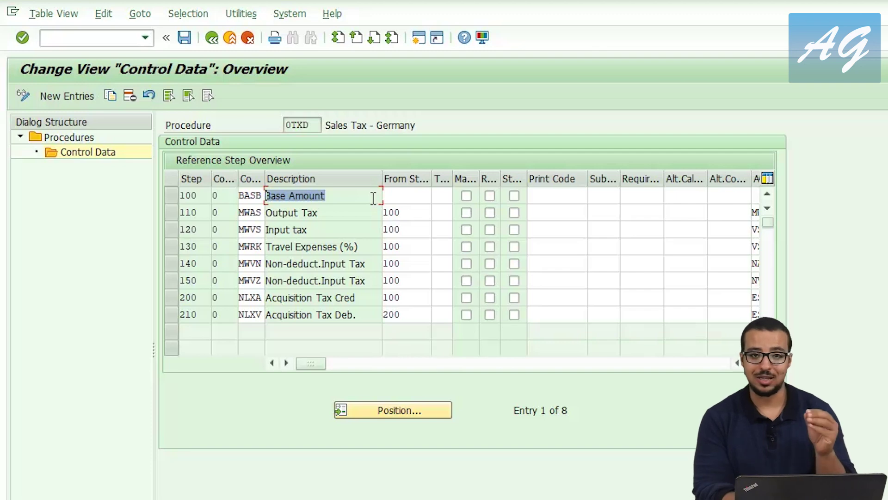
- Leave the procedure definition and open the Assign Country to Calculation Procedure activity
left_click(210, 38)
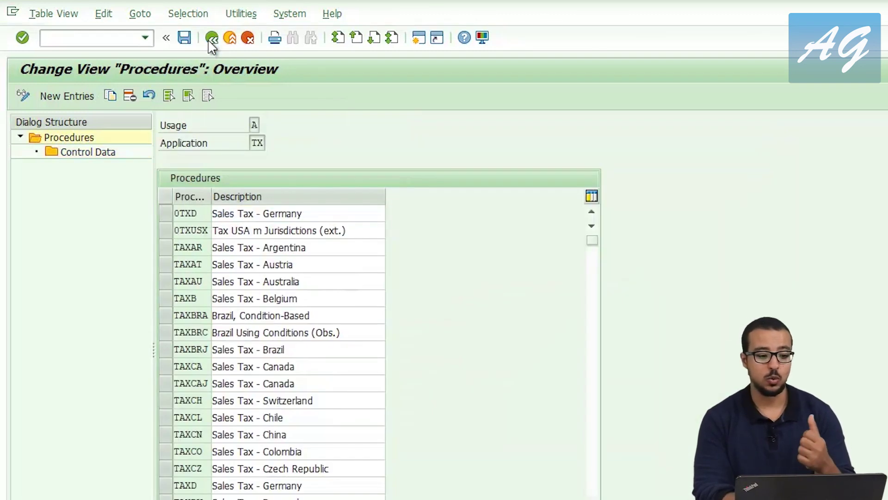
left_click(211, 38)
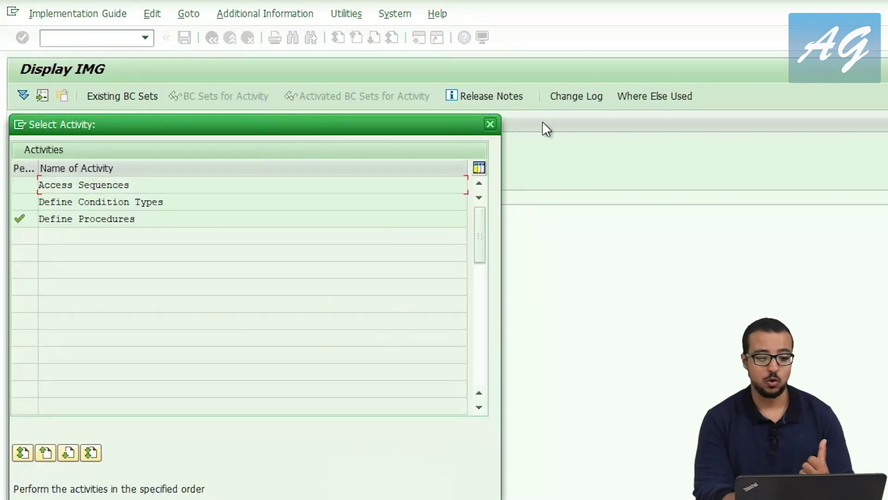
left_click(491, 124)
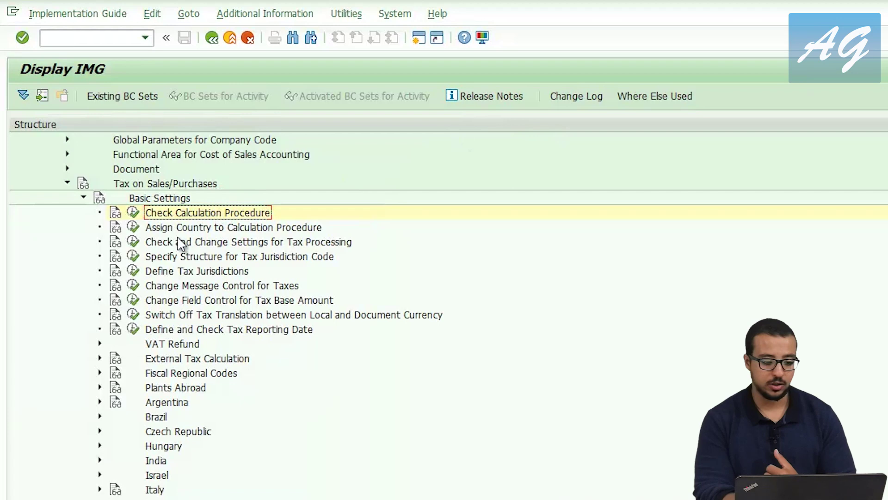
left_click(132, 227)
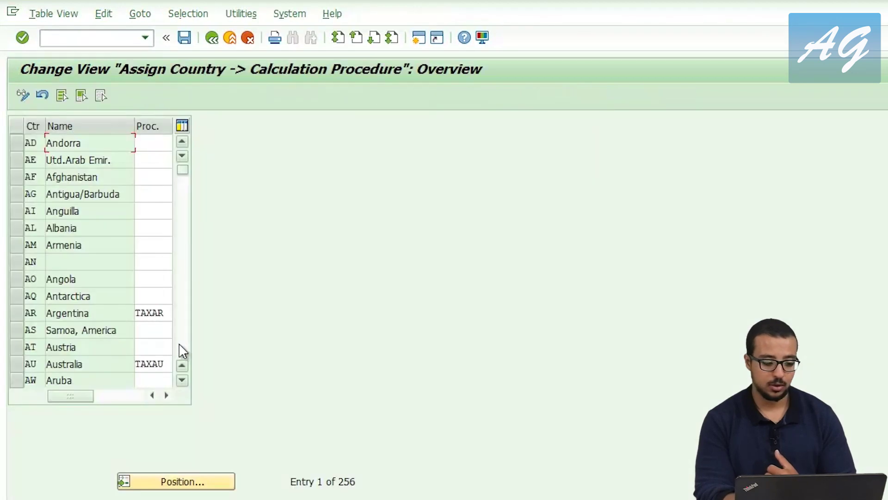
- Position the country list at DE, check the calculation procedure assigned to Germany, and return to the IMG
left_click(169, 481)
type("de")
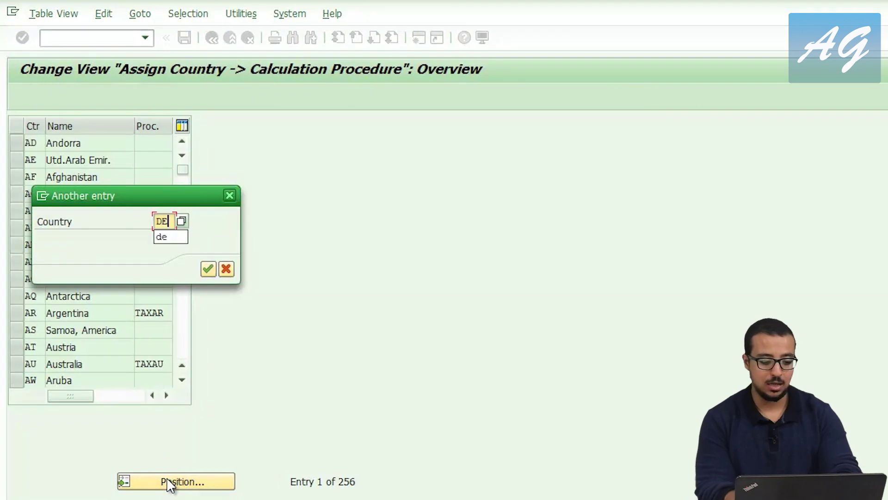
key("Return")
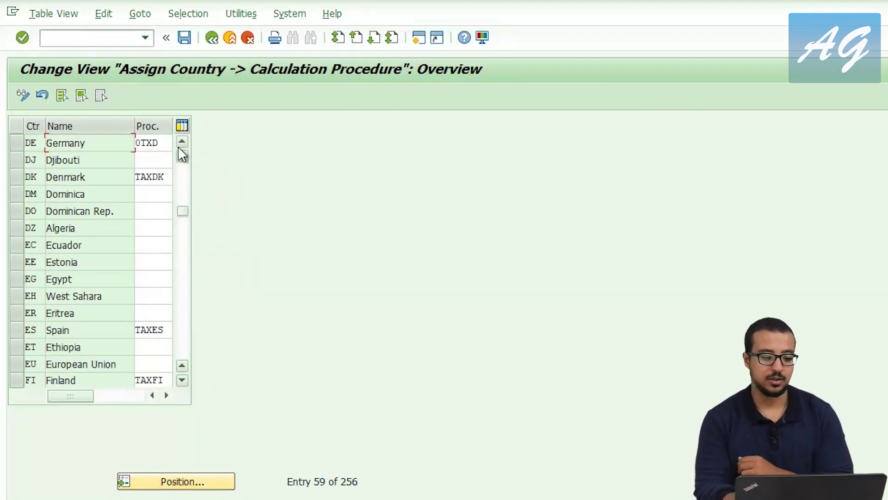
double_click(137, 145)
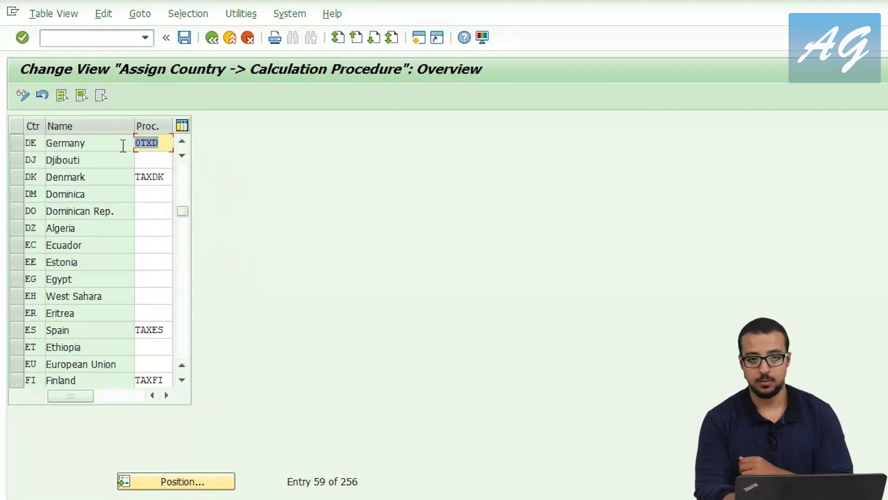
left_click(211, 39)
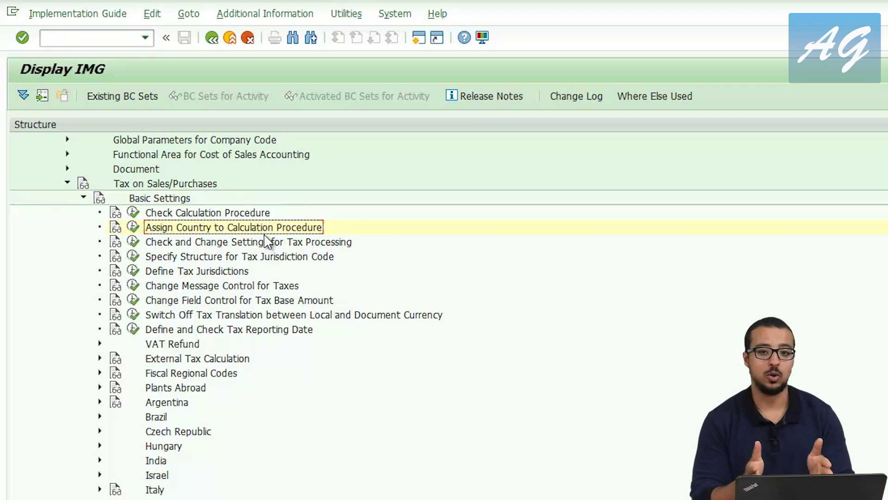
- Collapse Basic Settings, expand Calculation, and open Define Tax Codes for Sales and Purchases for country DE
left_click(84, 198)
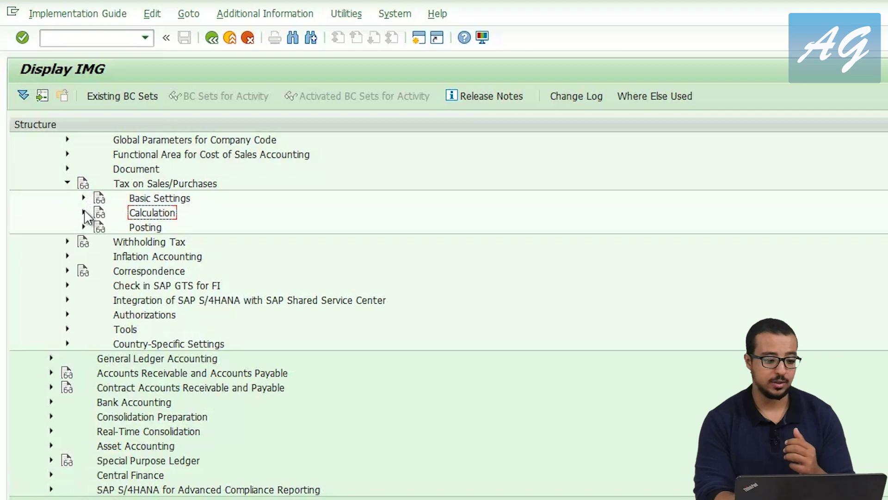
left_click(83, 212)
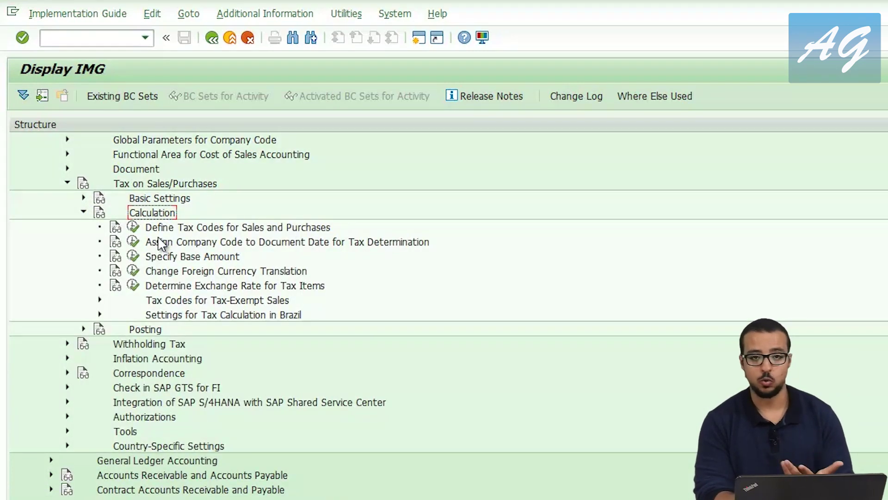
left_click(137, 226)
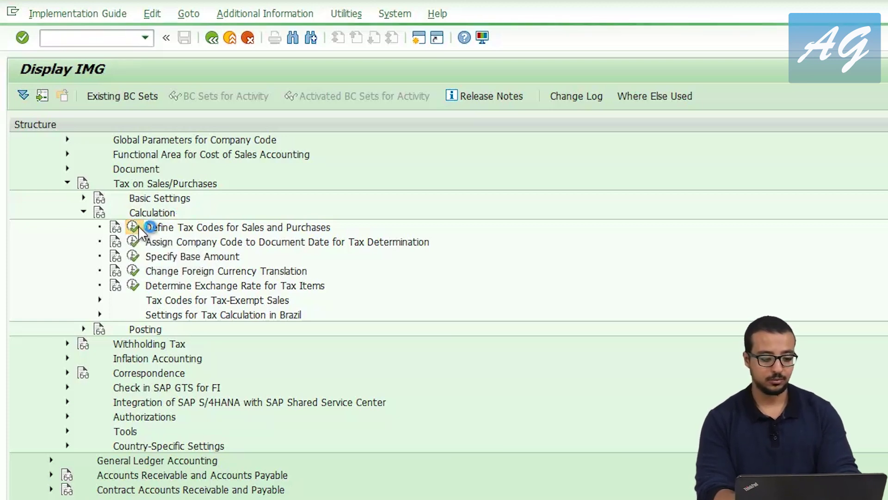
type("de")
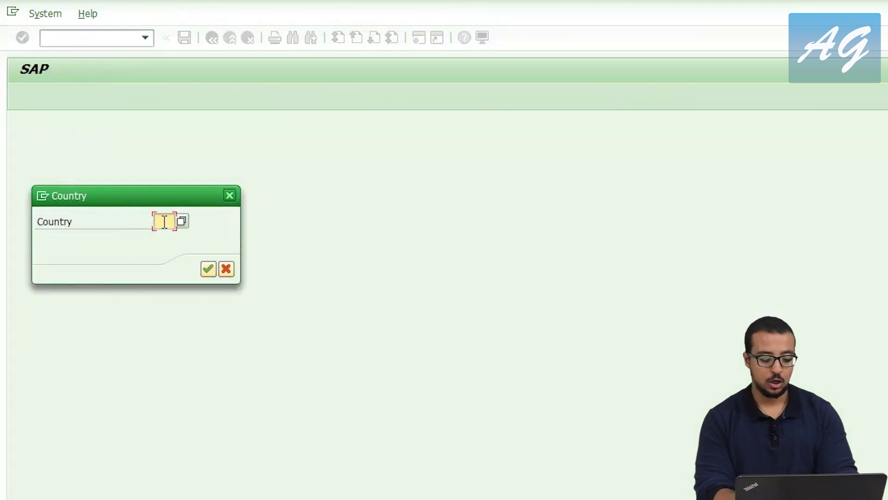
key("Return")
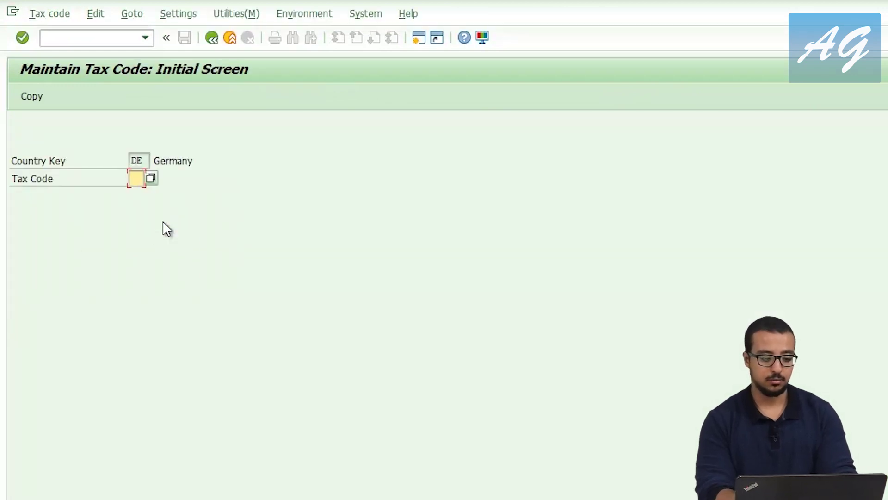
- Choose tax code V2, 10% Input Tax Domestic, from the list of German tax codes and open its tax rates
left_click(151, 179)
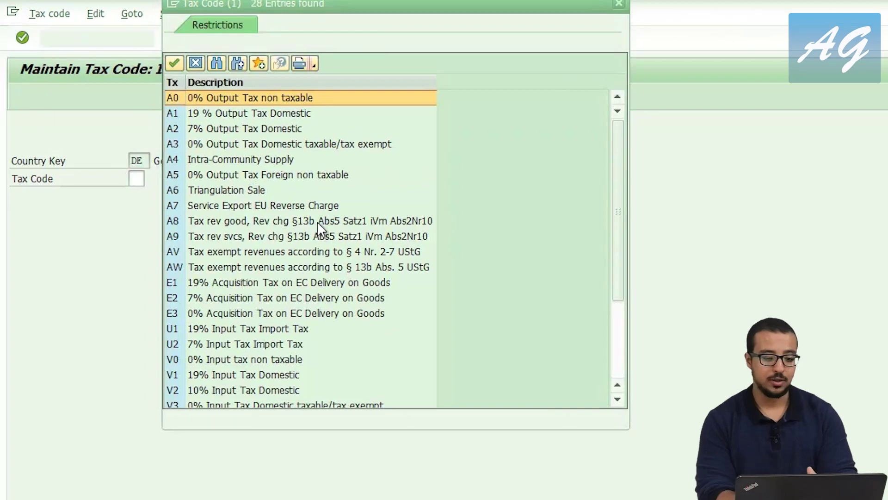
scroll(321, 230, "down", 3)
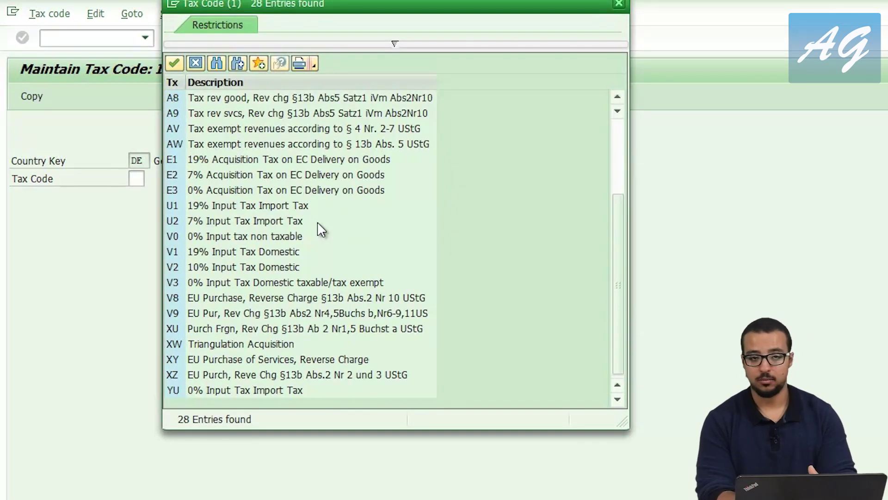
double_click(221, 268)
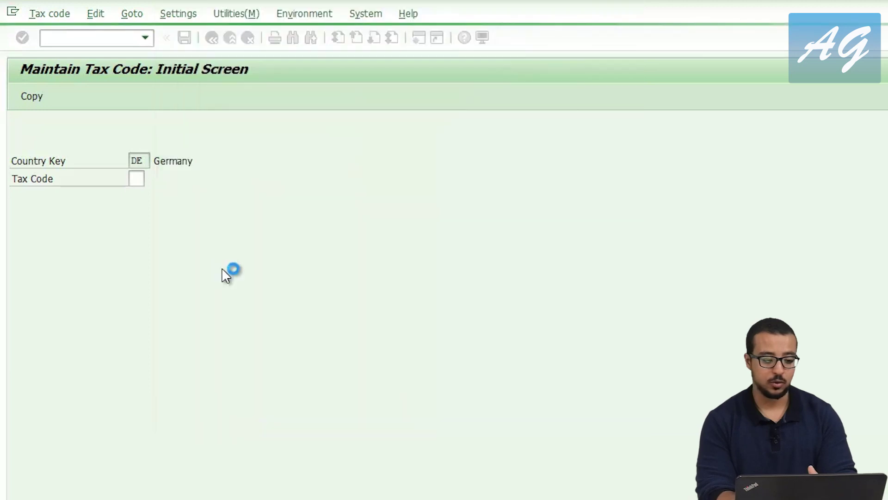
key("Return")
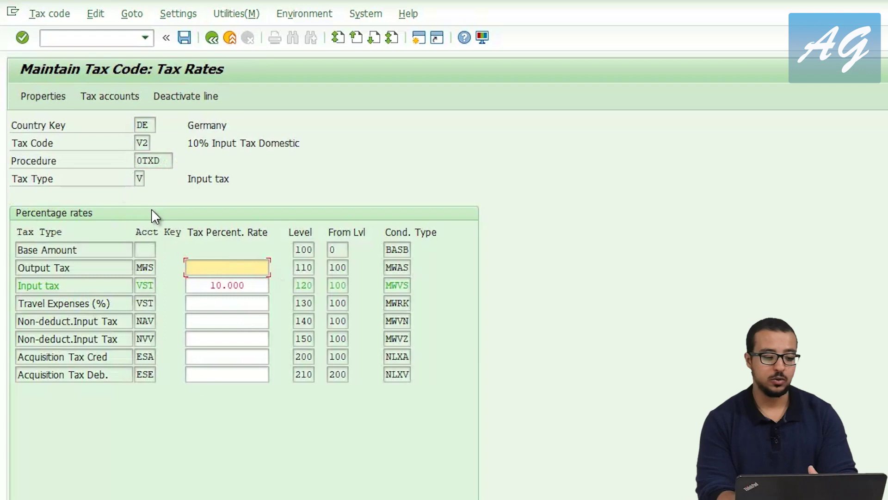
- Examine the tax type of code V2 and the percentage rates of its input tax and output tax lines
left_click_drag(186, 179, 264, 179)
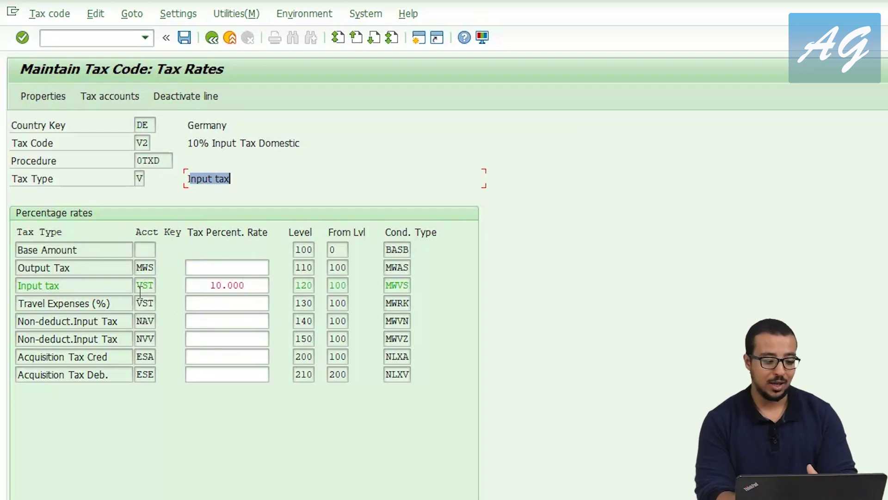
double_click(206, 285)
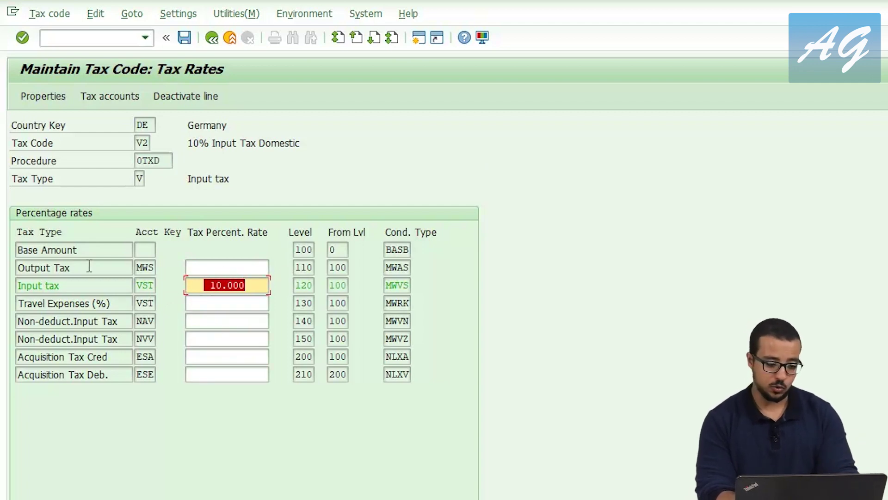
left_click(209, 265)
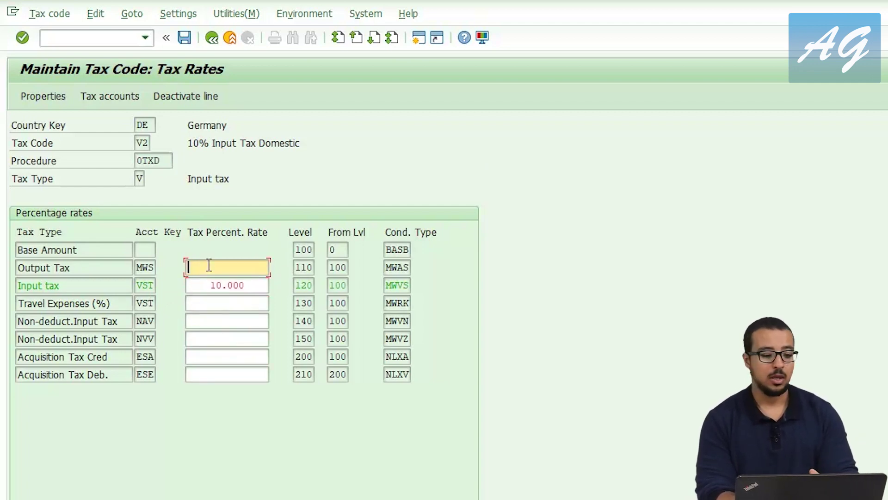
- Review the G/L tax account of code V2 for chart of accounts YCOA and the tax code's properties, closing both dialogs
left_click(108, 98)
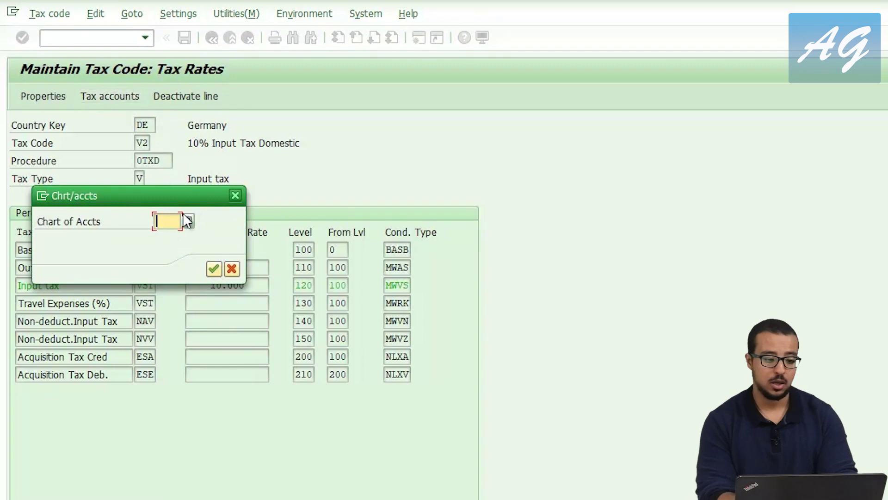
left_click(183, 216)
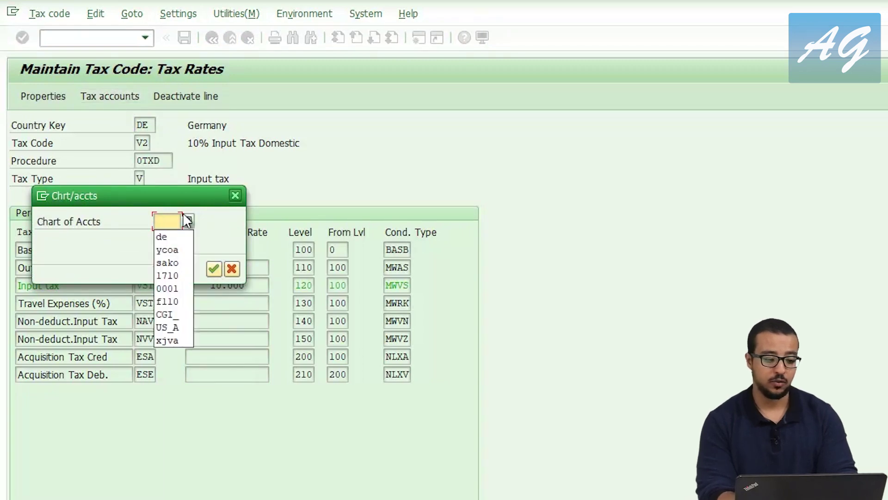
left_click(180, 250)
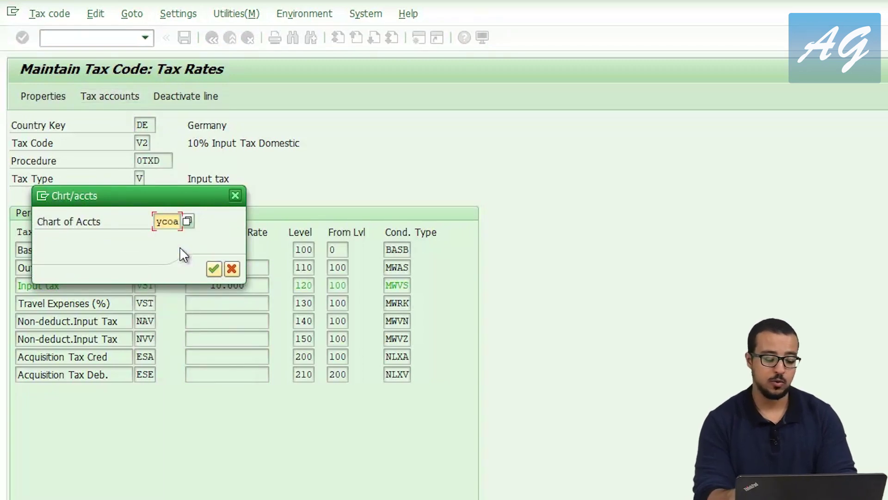
key("Return")
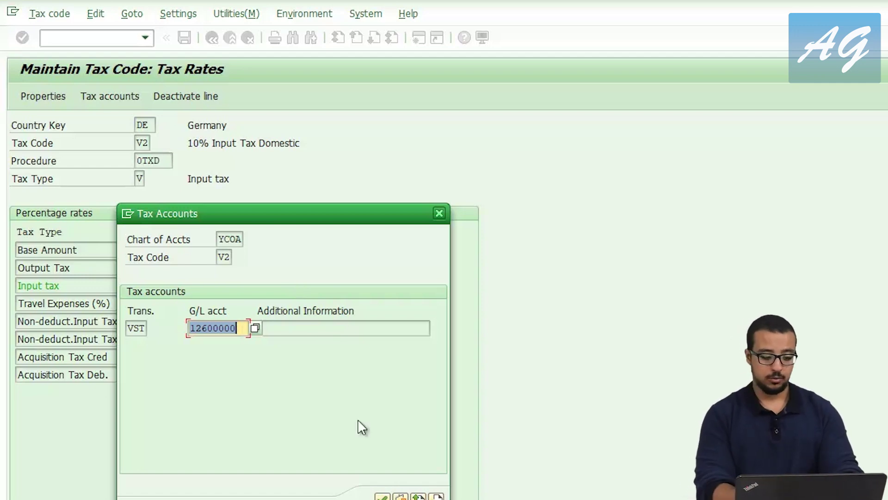
left_click(381, 496)
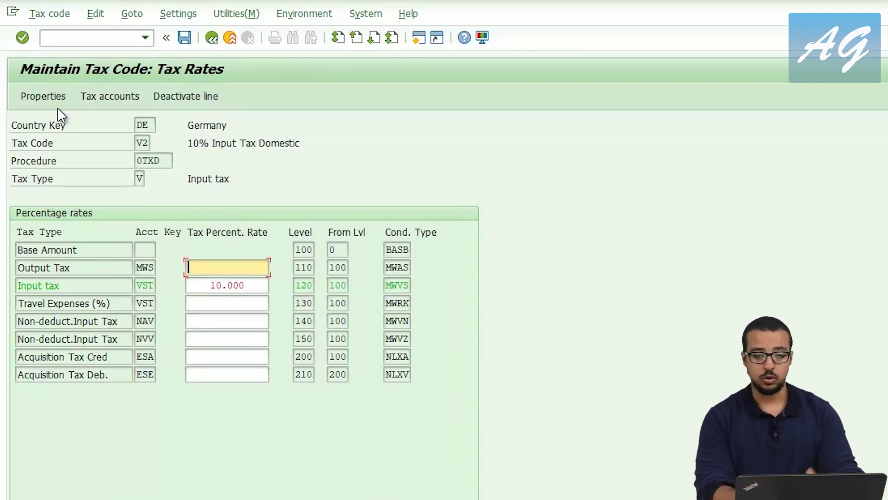
left_click(44, 99)
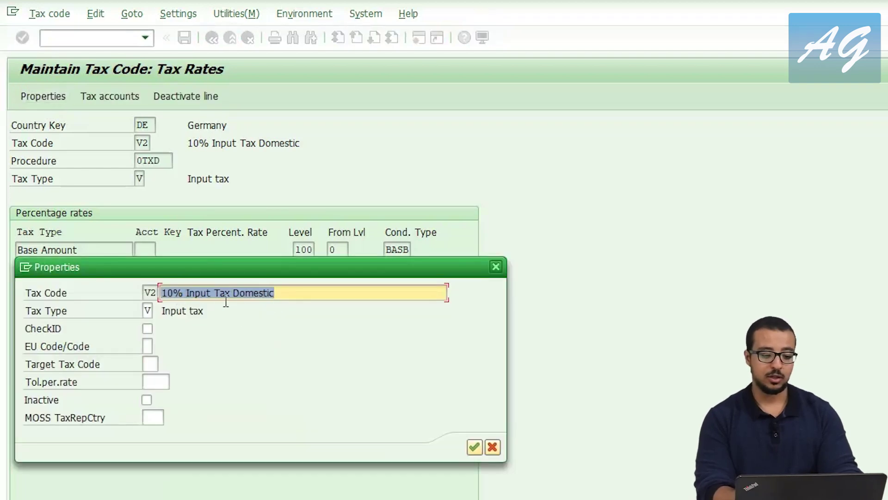
key("Return")
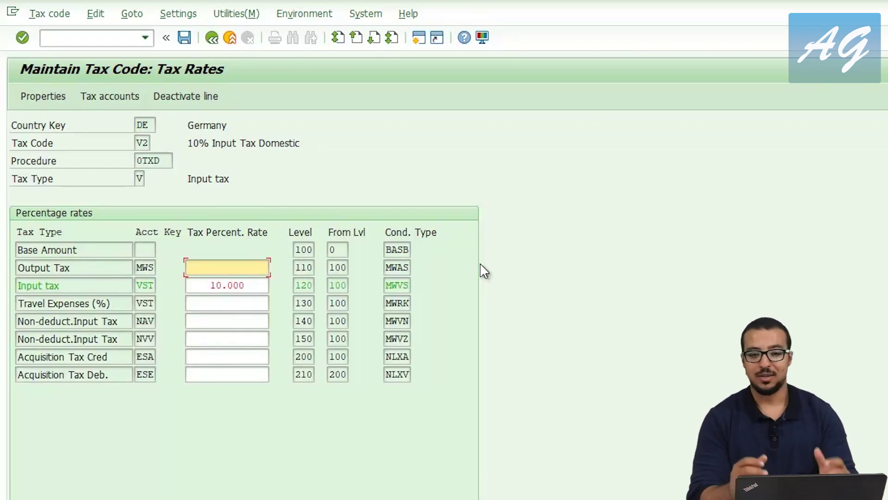